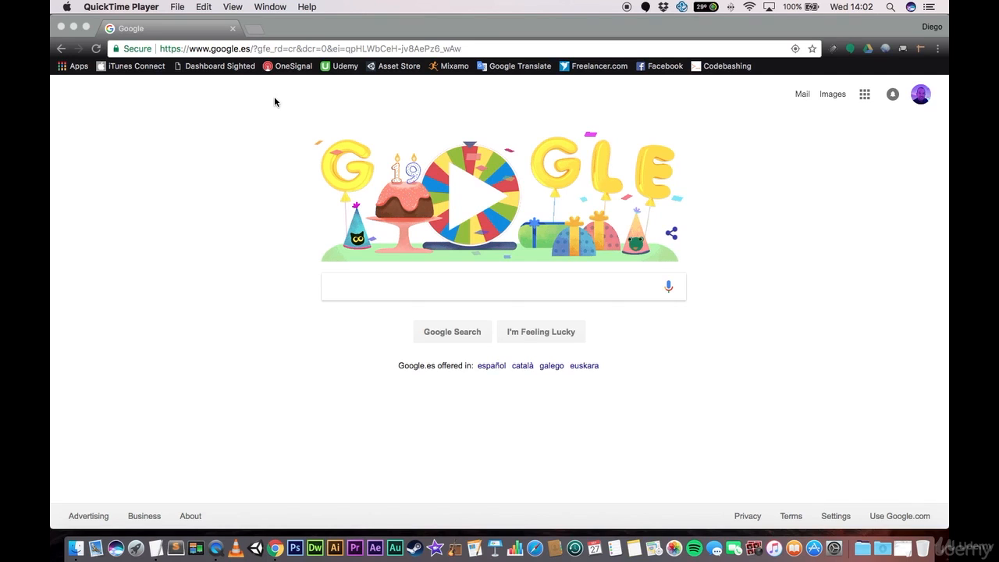
- Search Google for "vuforia" and open the Developer Portal from the official Vuforia website
left_click(436, 283)
type("v")
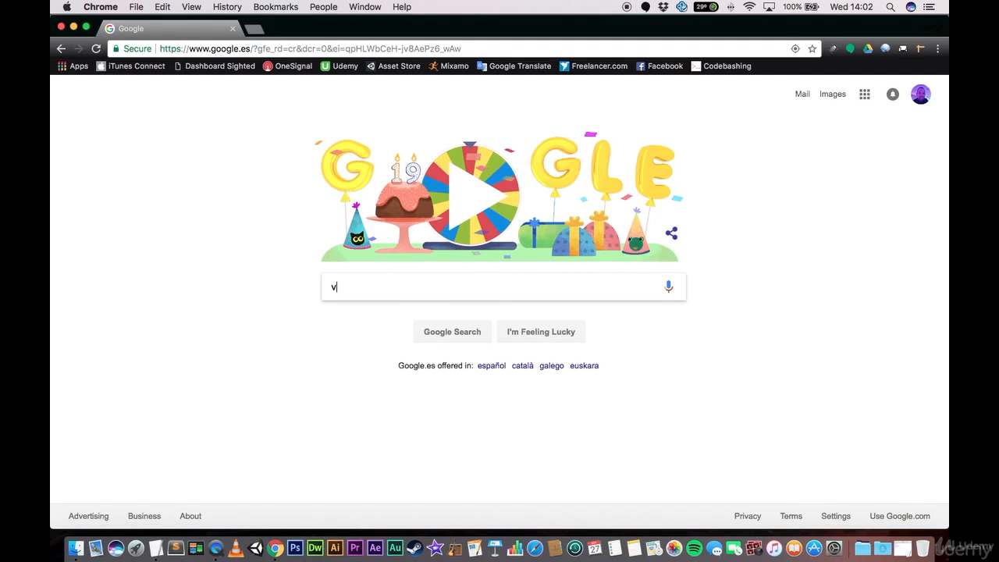
type("uforia")
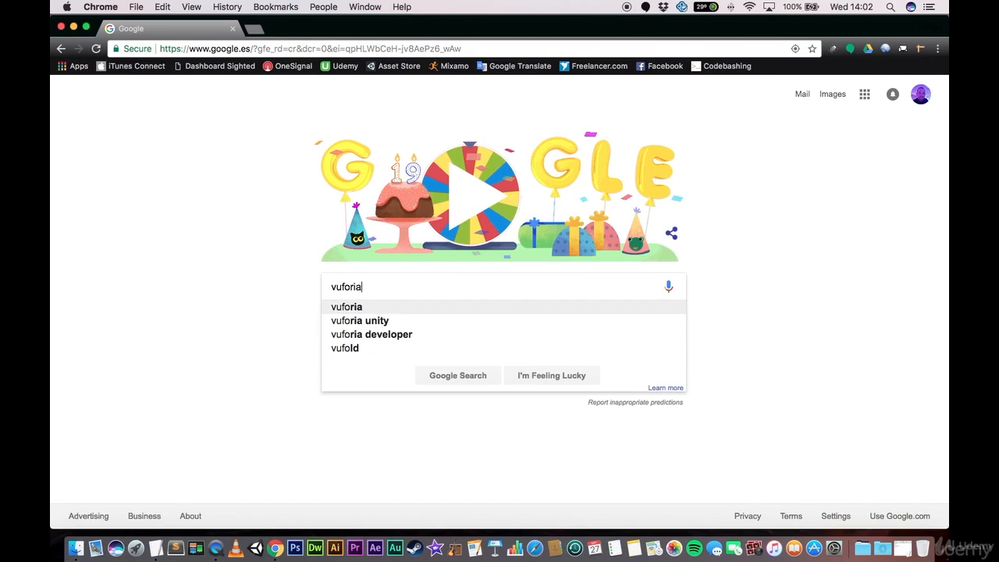
key("Return")
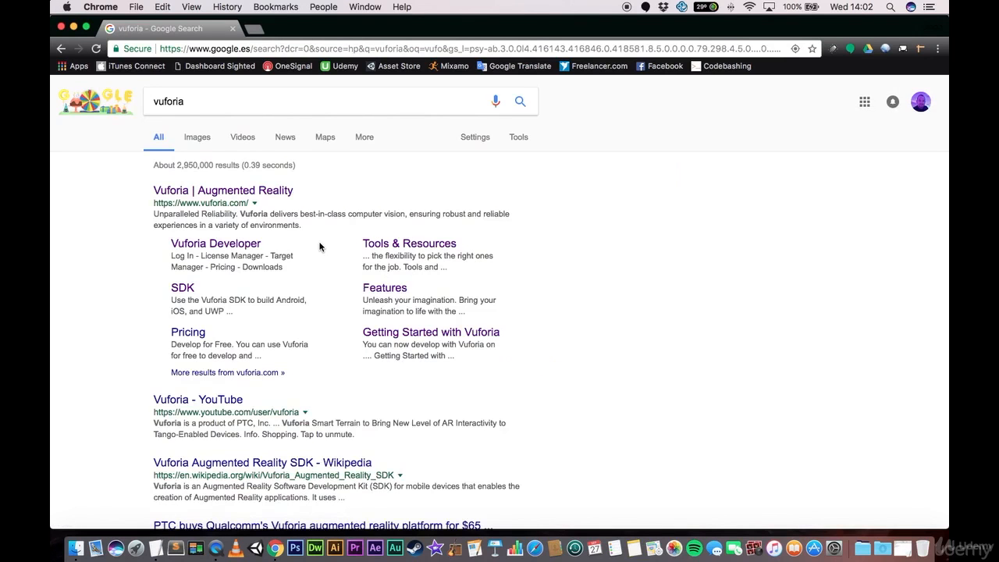
left_click(225, 196)
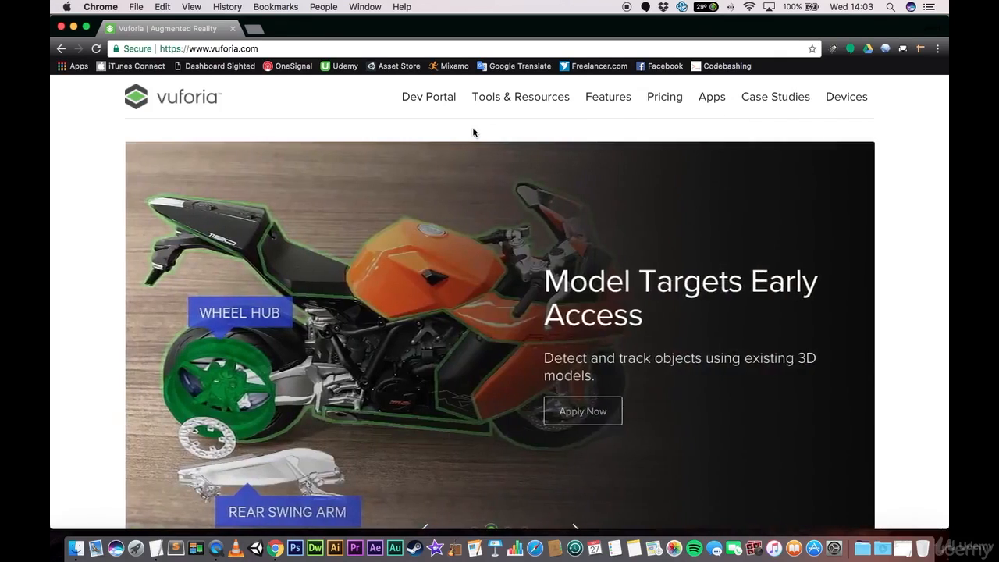
left_click(428, 105)
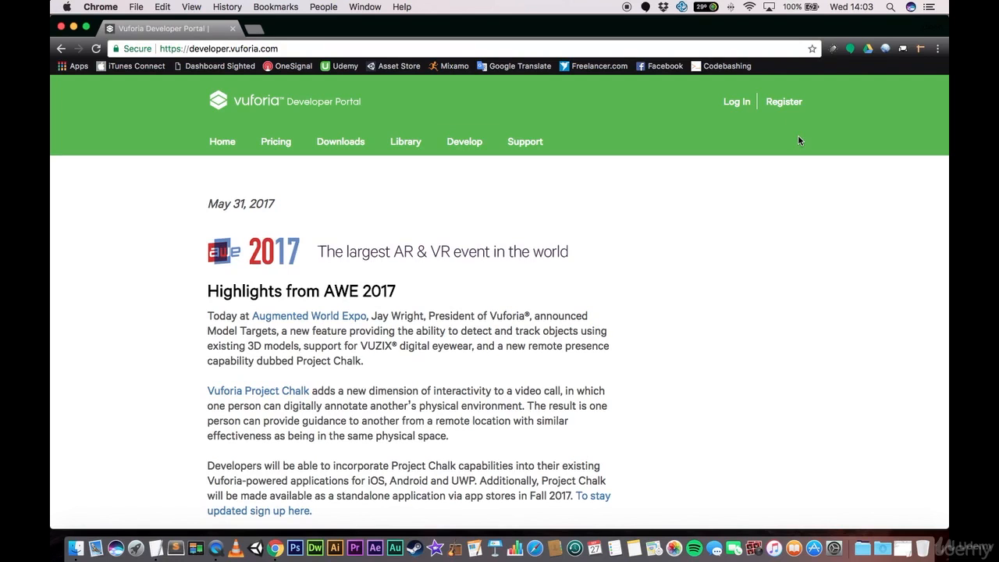
- Open the Vuforia developer account registration form and review the fields it requires
left_click(784, 108)
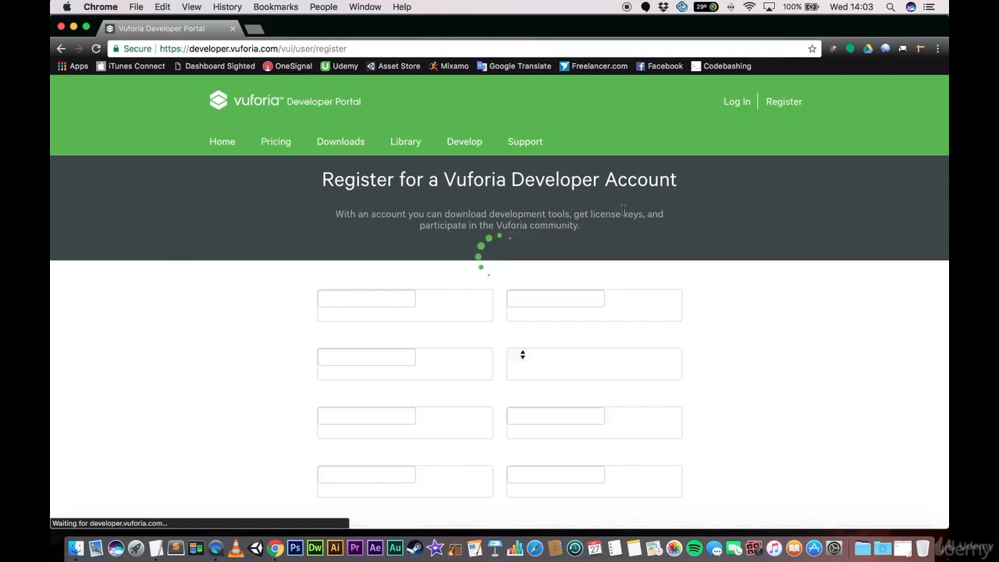
scroll(279, 286, "down", 4)
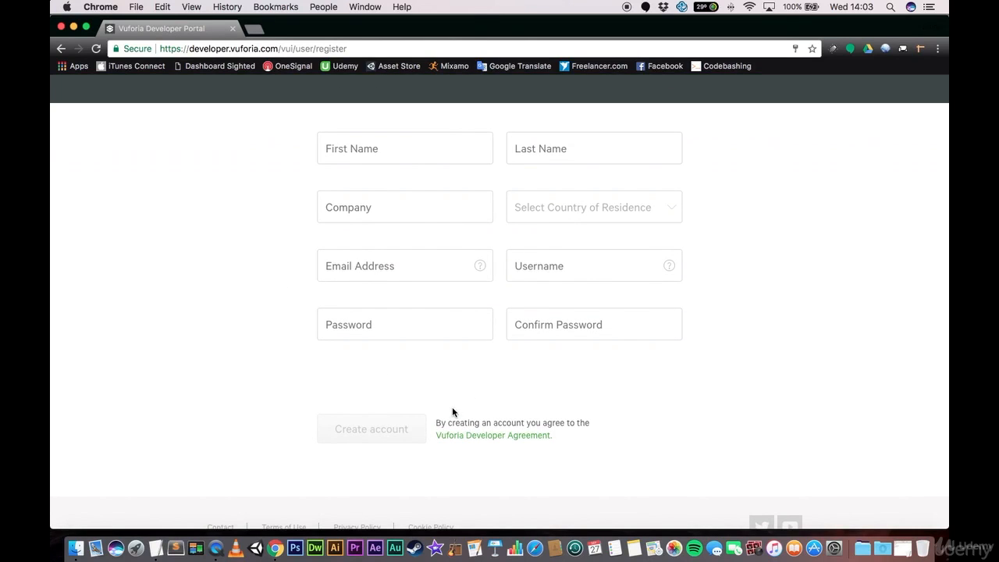
scroll(452, 408, "down", 1)
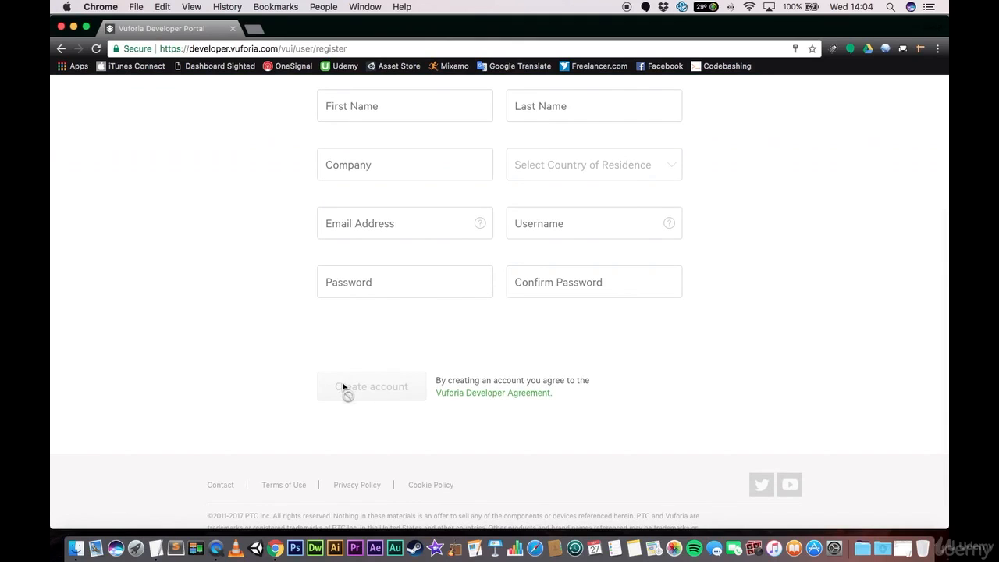
scroll(279, 270, "up", 5)
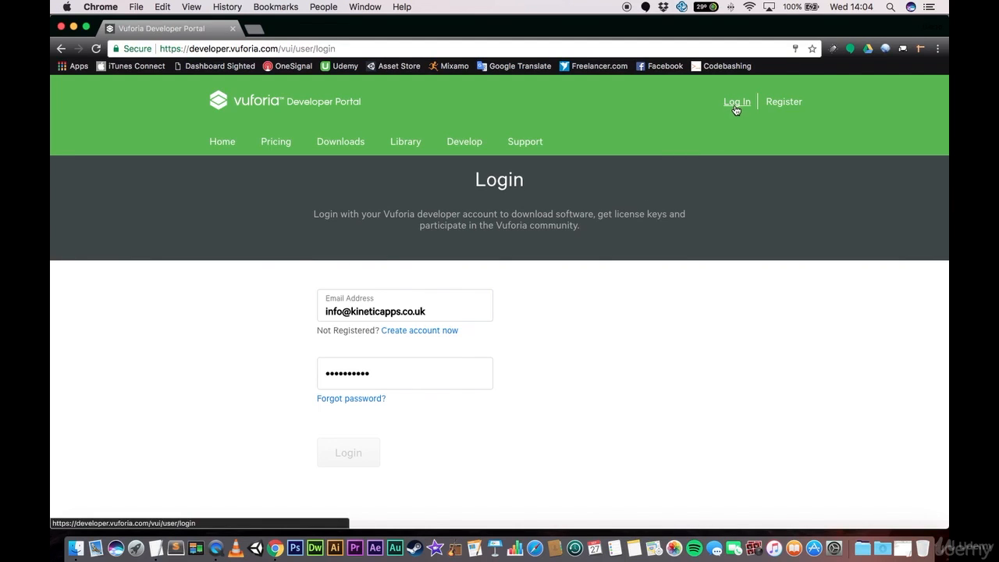
- Log in to the Vuforia Developer Portal with the saved account e-mail and password
left_click(407, 379)
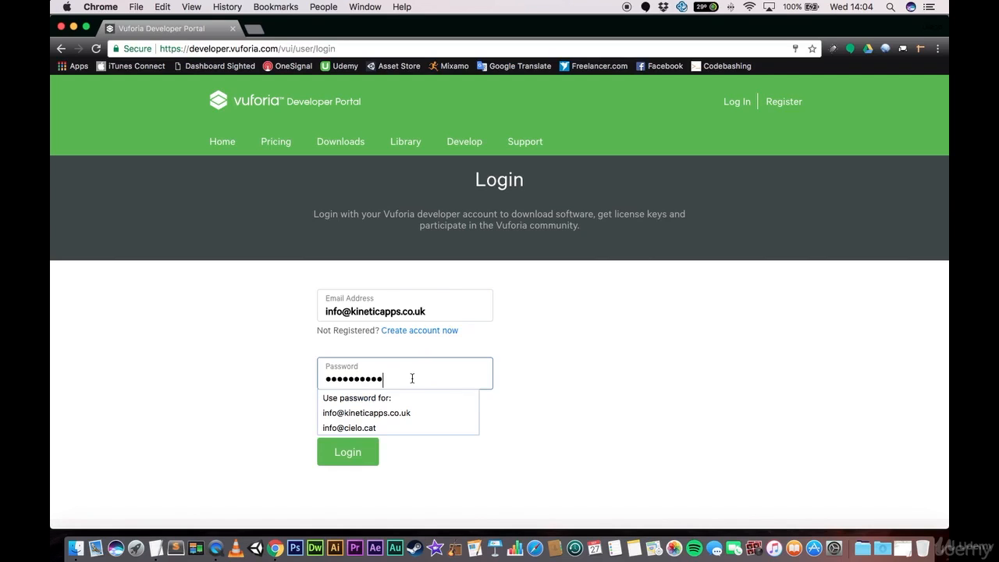
left_click(265, 375)
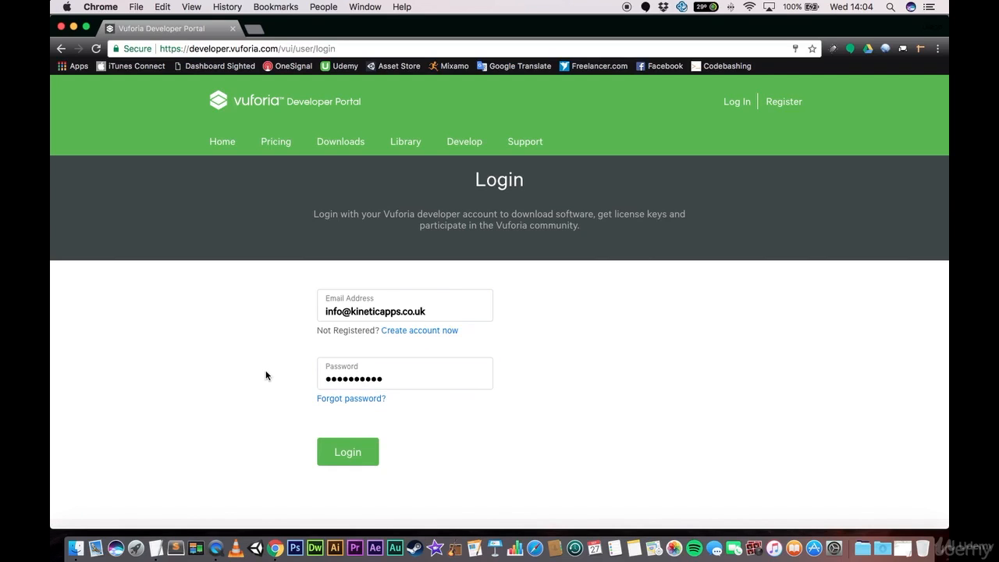
scroll(265, 371, "down", 1)
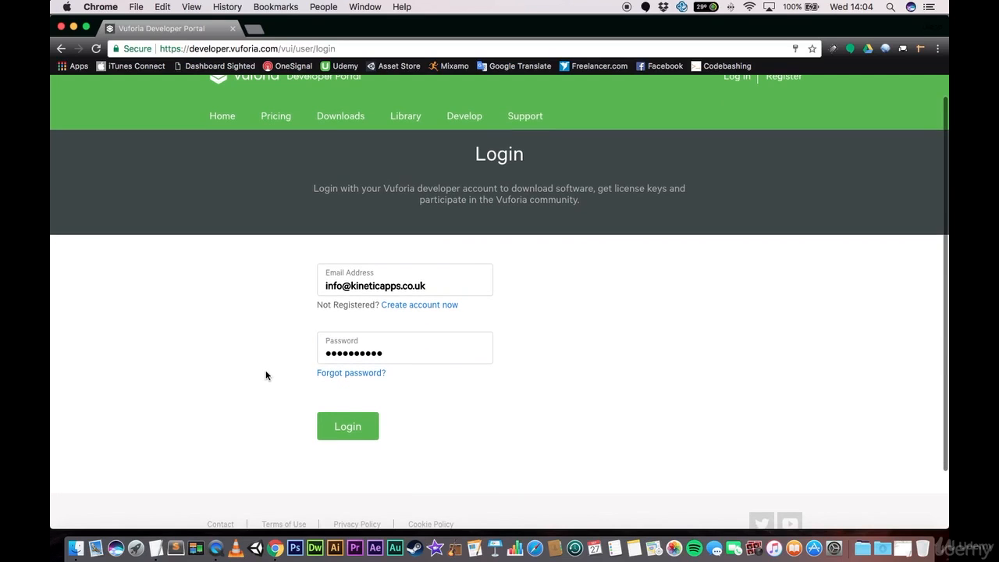
left_click(351, 428)
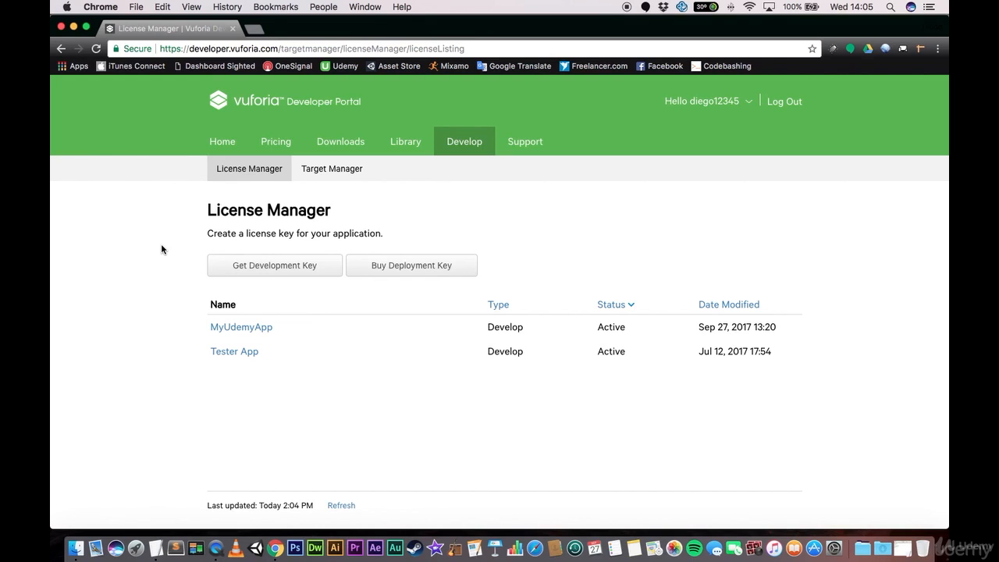
- Start adding a free development license key in the License Manager with the app name AR_App
left_click(262, 270)
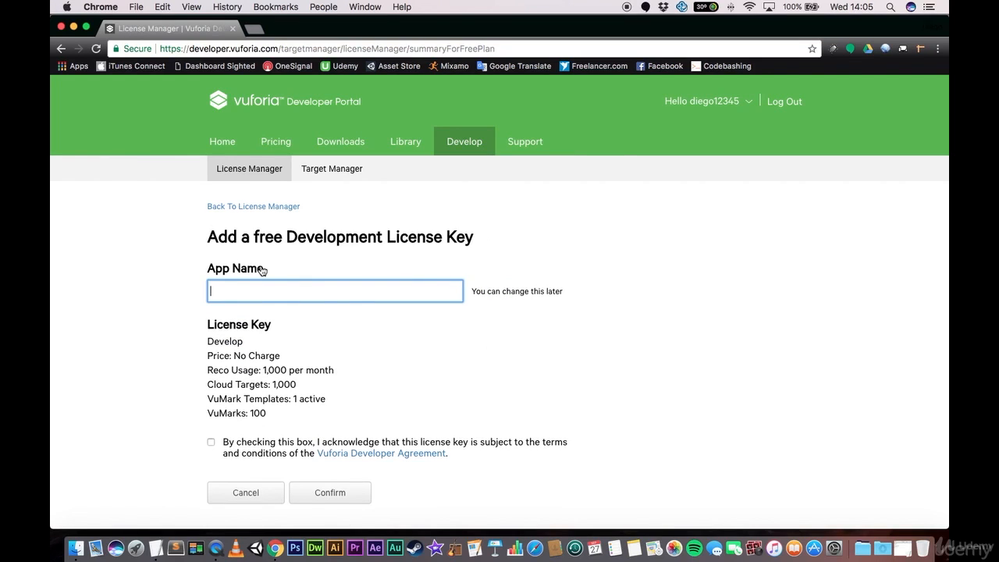
type("AR")
type("App")
key("Left")
key("Left")
key("Left")
type("_")
- Accept the Vuforia Developer Agreement terms and confirm the new development license key
scroll(199, 283, "down", 3)
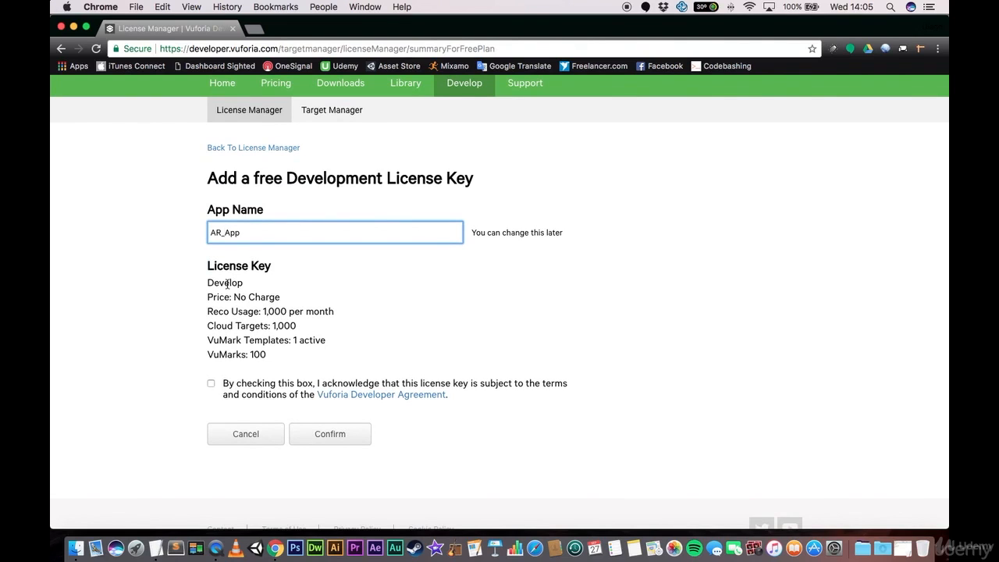
left_click(211, 383)
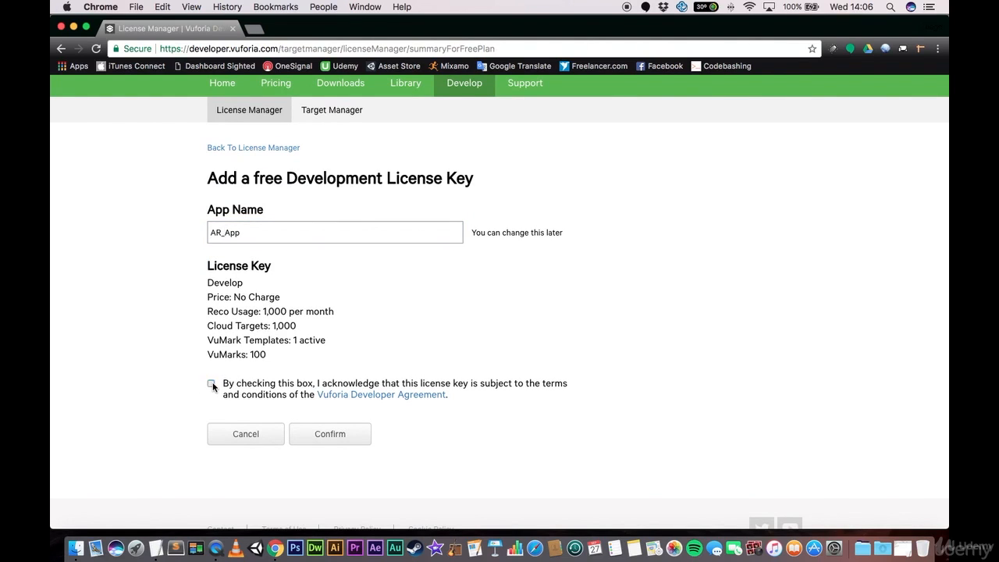
left_click(330, 435)
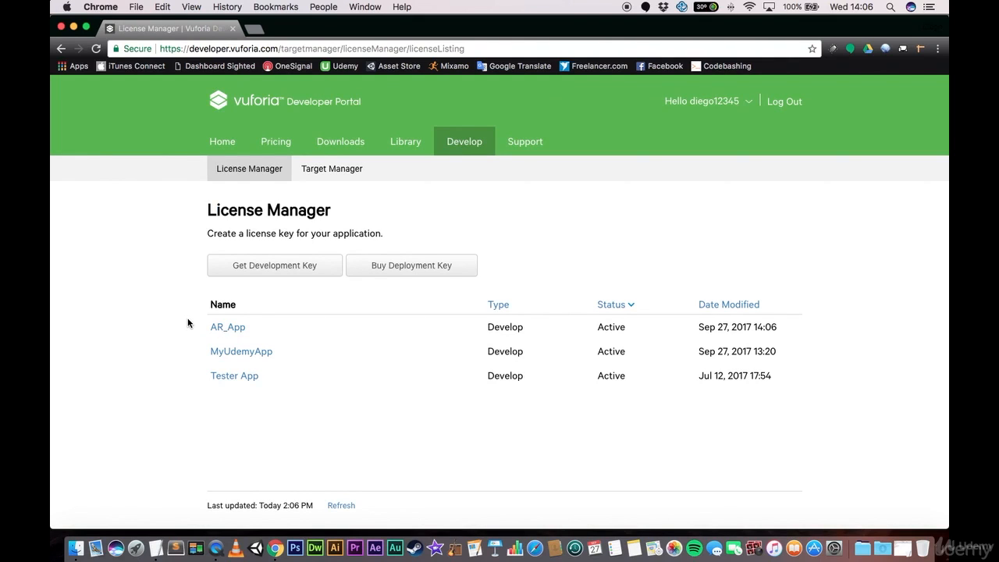
- Open the AR_App license entry and examine its license key, highlighting the whole key text
left_click(228, 329)
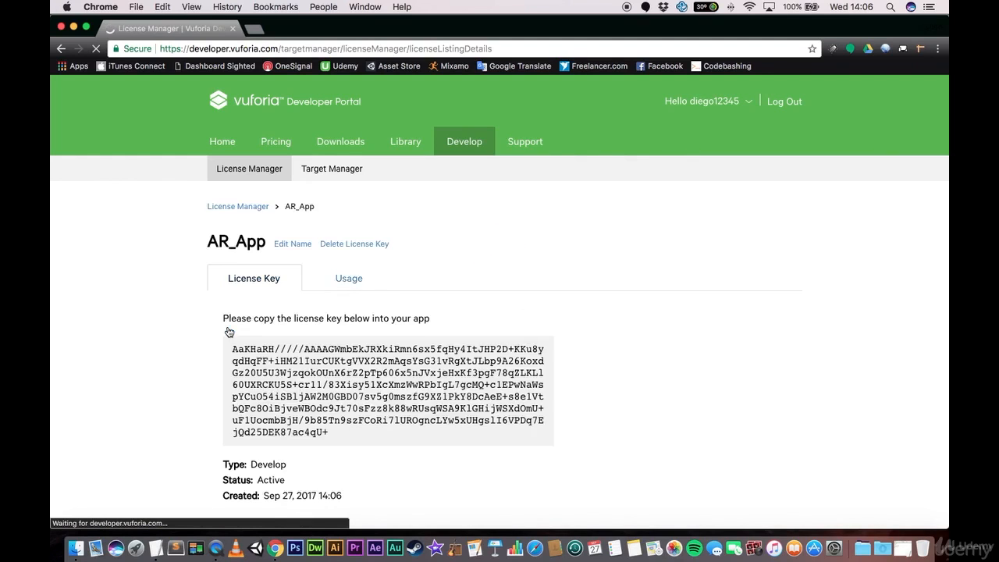
scroll(294, 344, "down", 2)
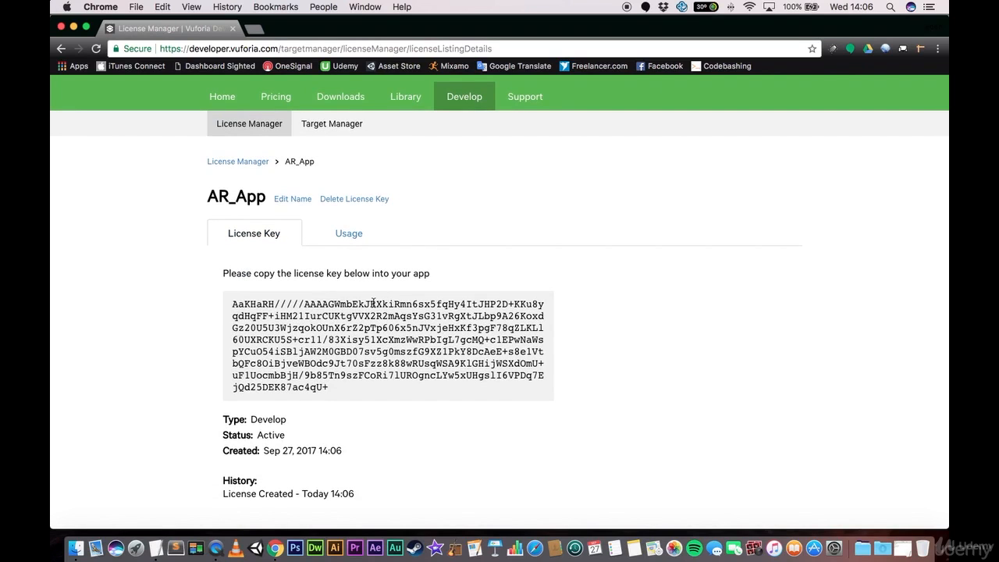
triple_click(379, 343)
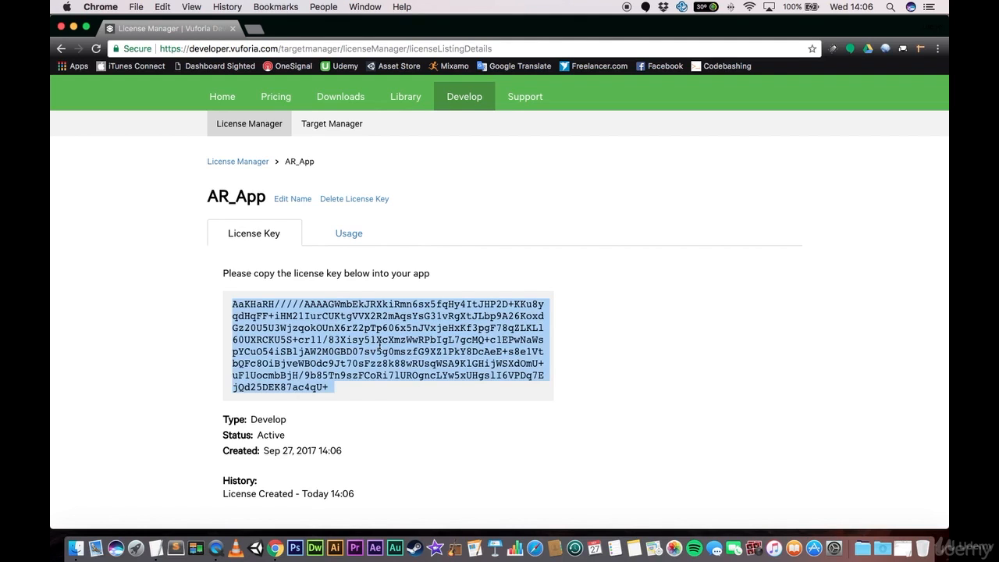
left_click(133, 212)
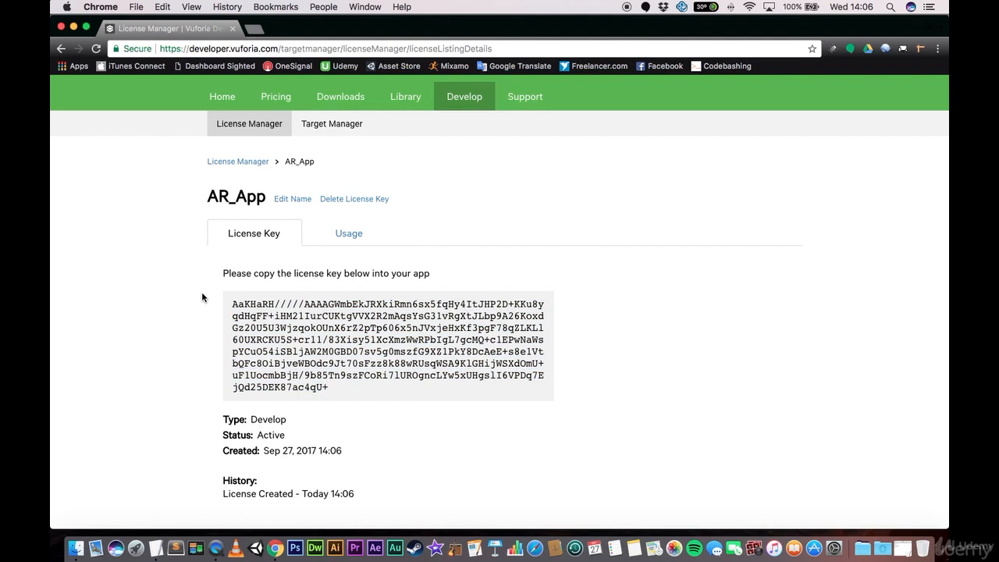
- Create a Device database named Ar_Game in the Target Manager
left_click(330, 133)
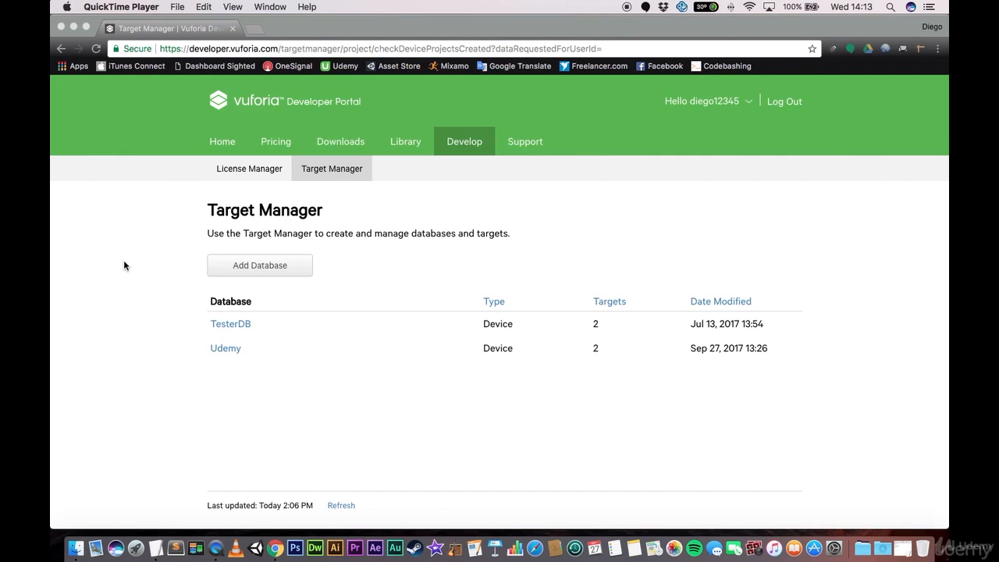
left_click(252, 270)
left_click(251, 270)
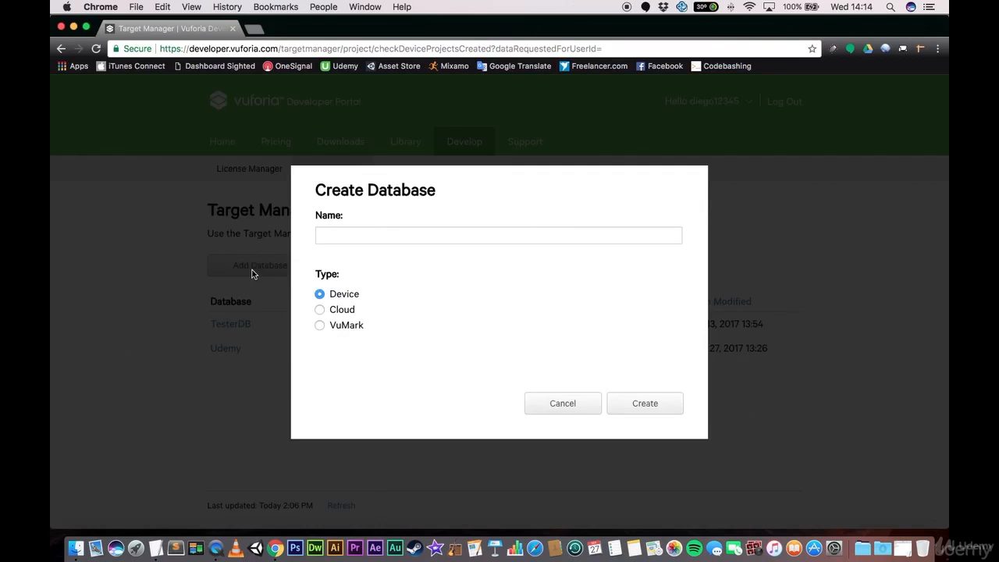
left_click(391, 233)
type("A")
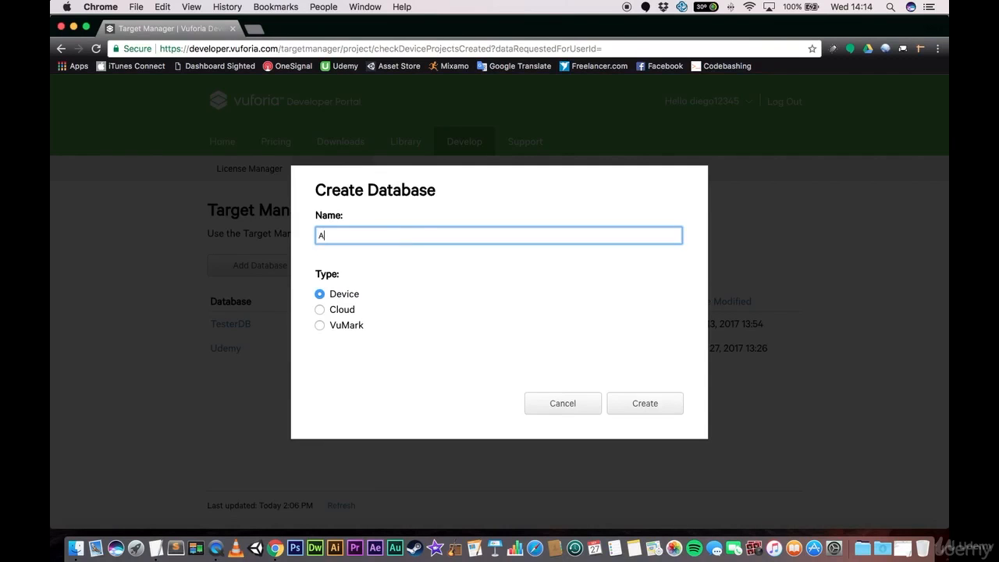
type("r_Game")
left_click(645, 401)
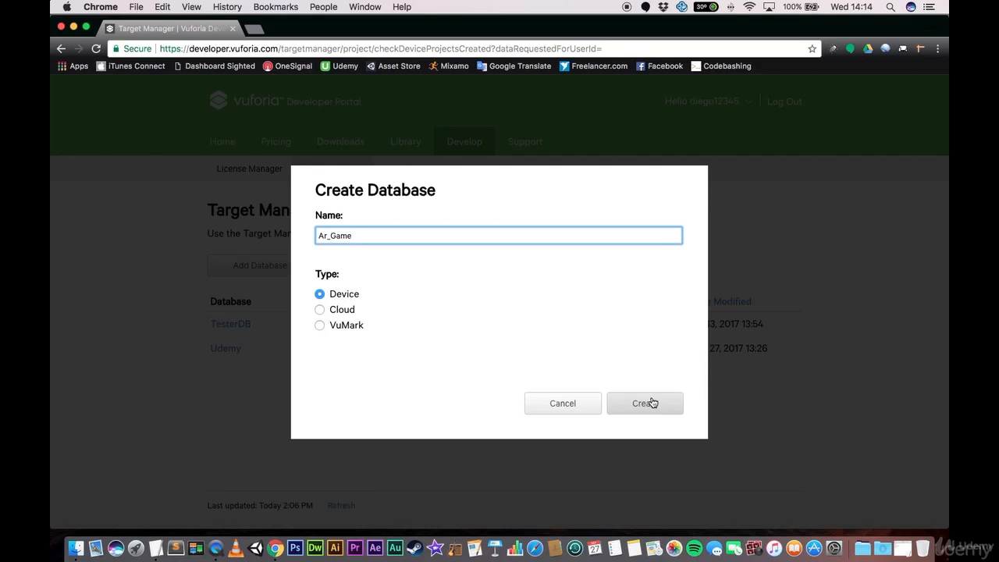
left_click(645, 401)
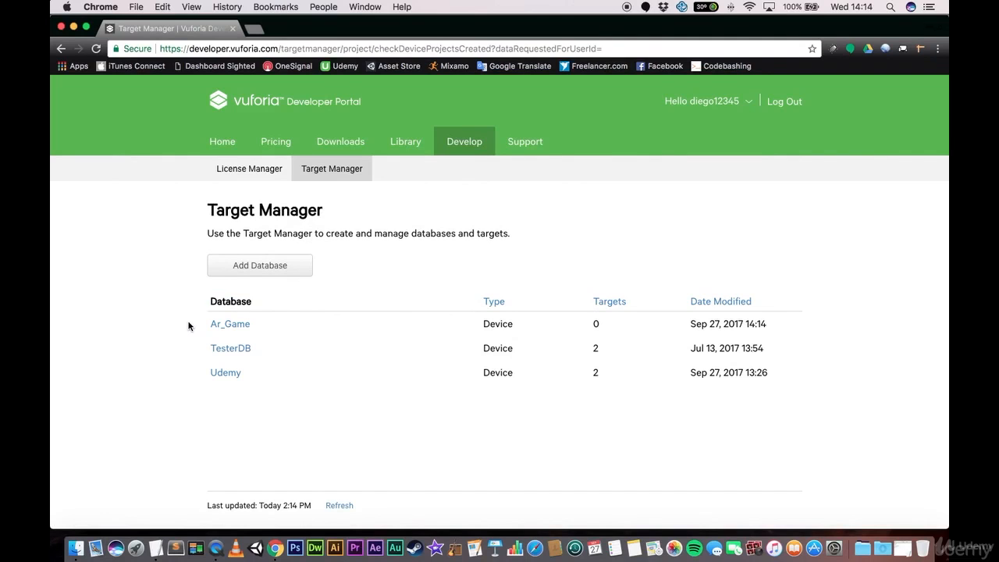
- Start a Single Image target in the Ar_Game database using stones.jpg from the Assets folder
left_click(238, 326)
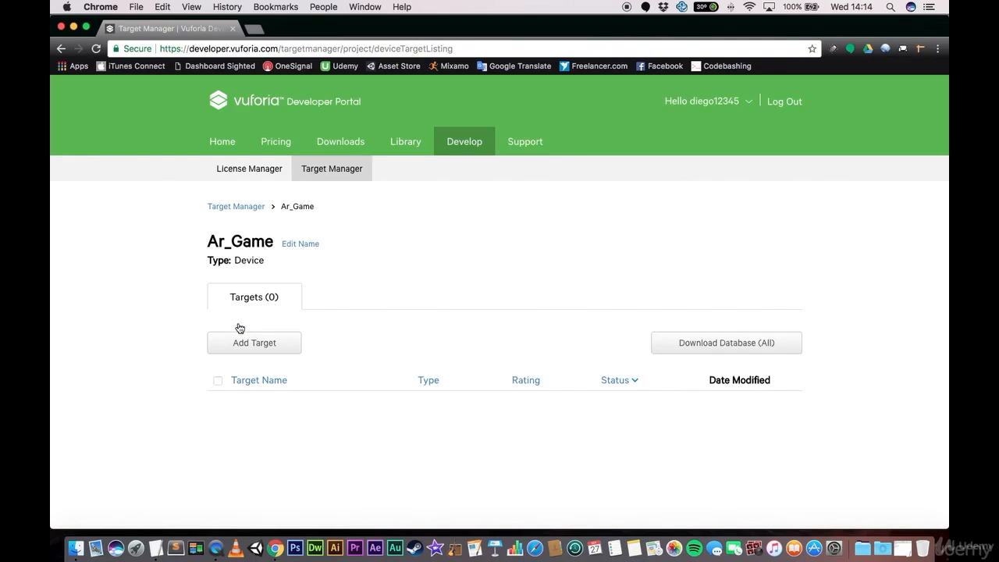
left_click(287, 345)
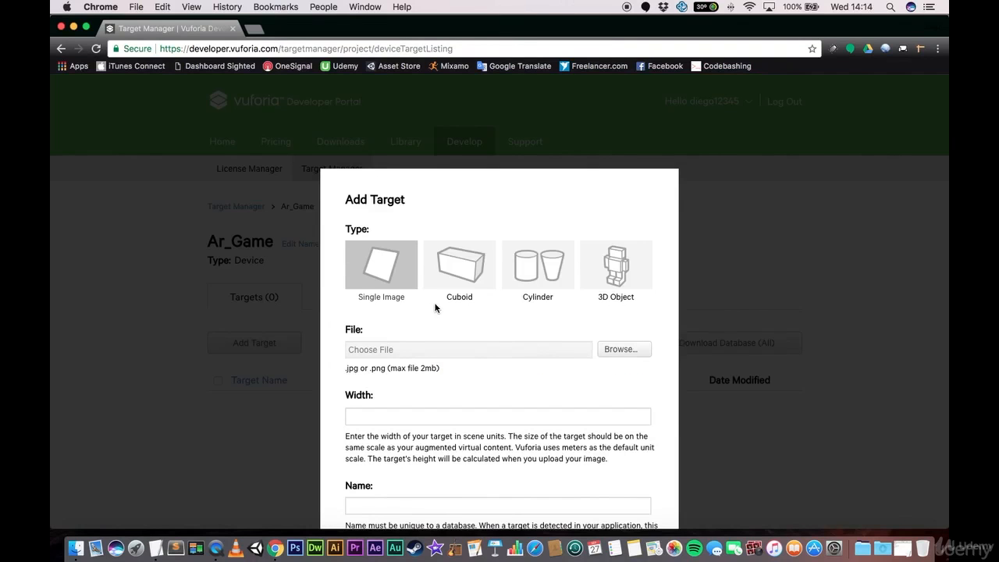
scroll(435, 305, "down", 2)
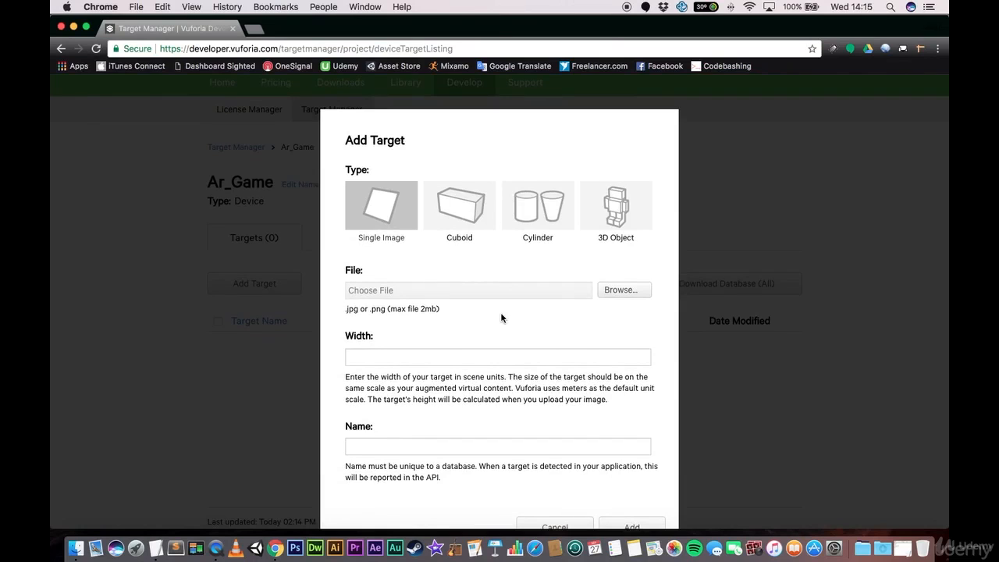
scroll(499, 317, "down", 1)
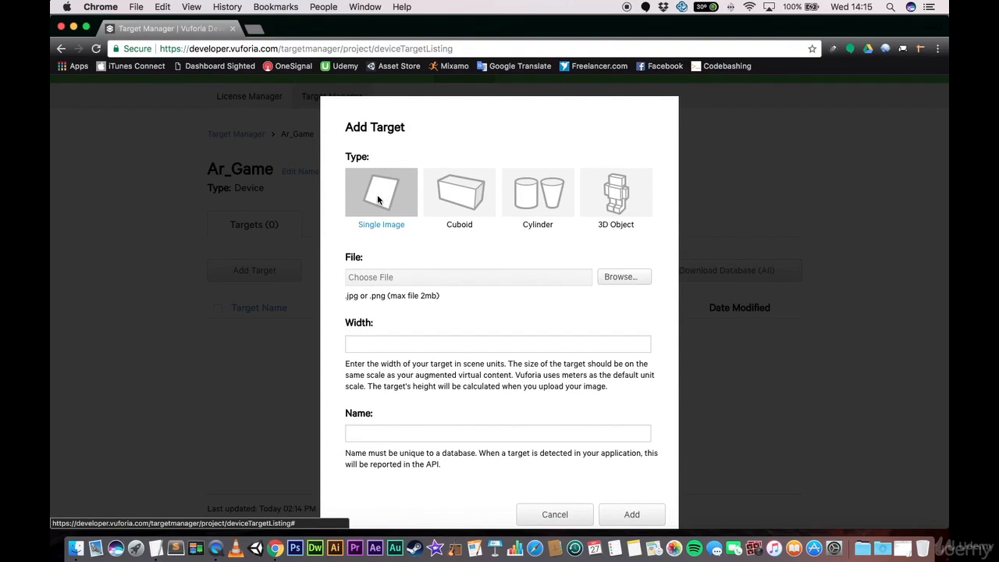
left_click(623, 277)
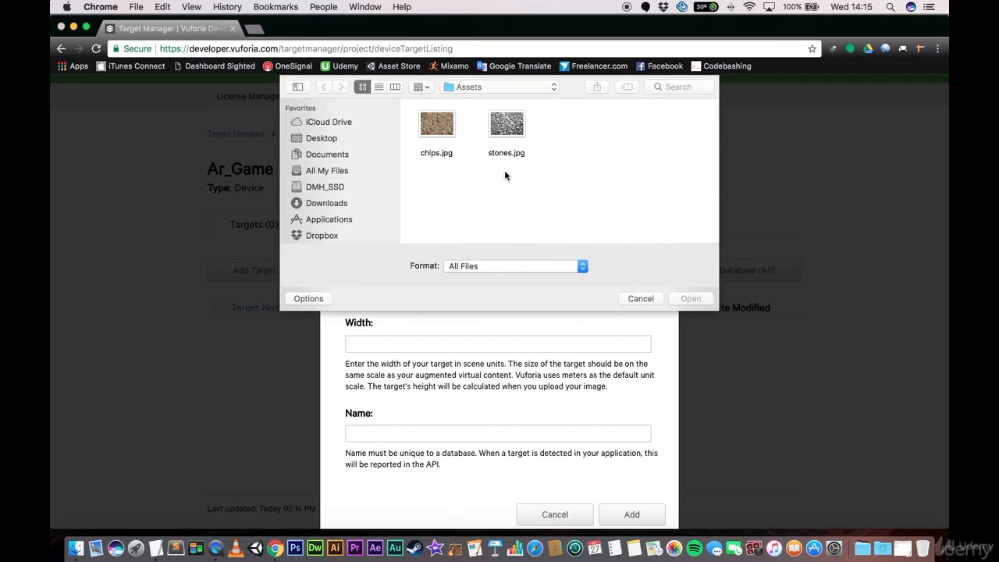
double_click(506, 125)
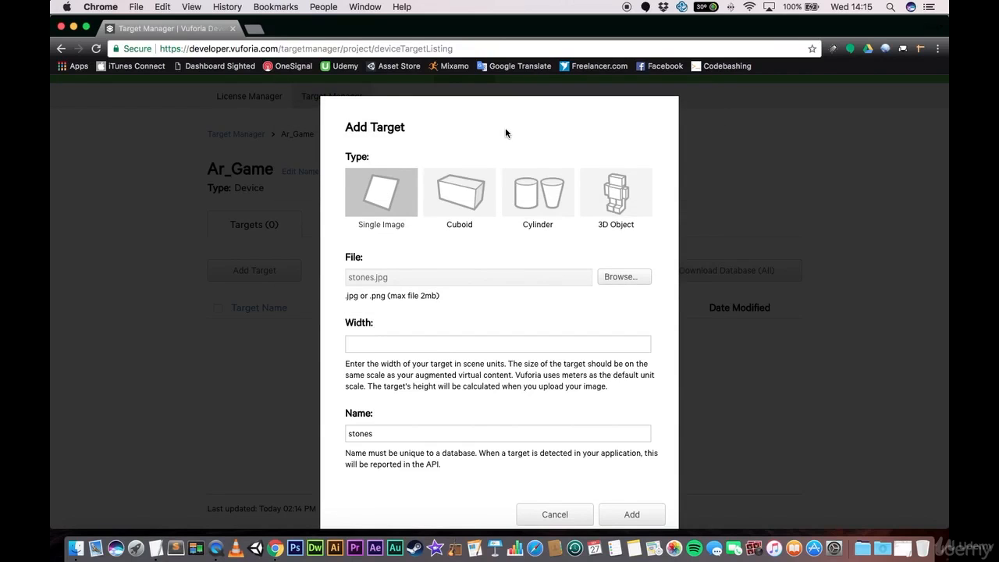
- Set the stones target's width to 4 and add it to the database
left_click(471, 348)
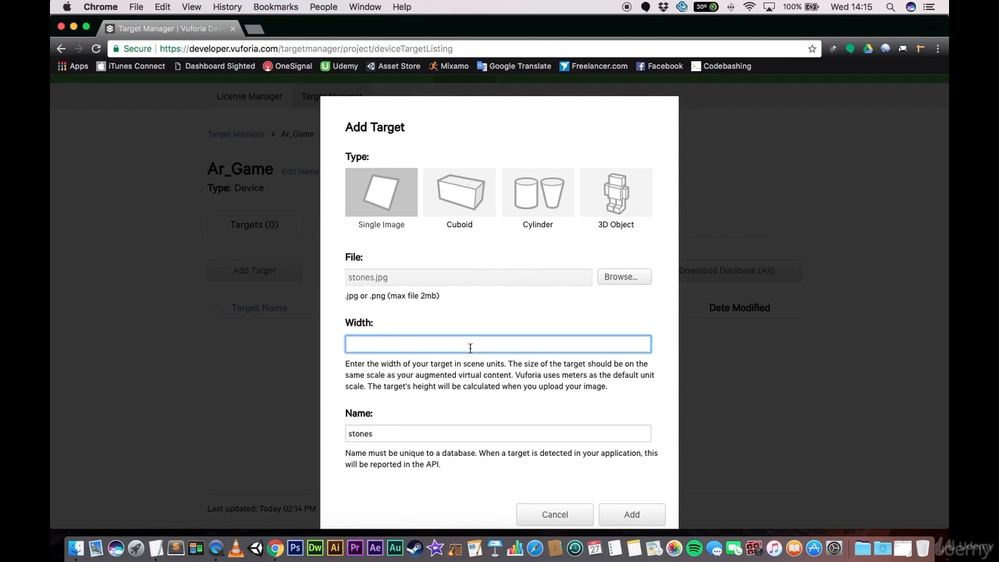
type("4")
left_click(632, 513)
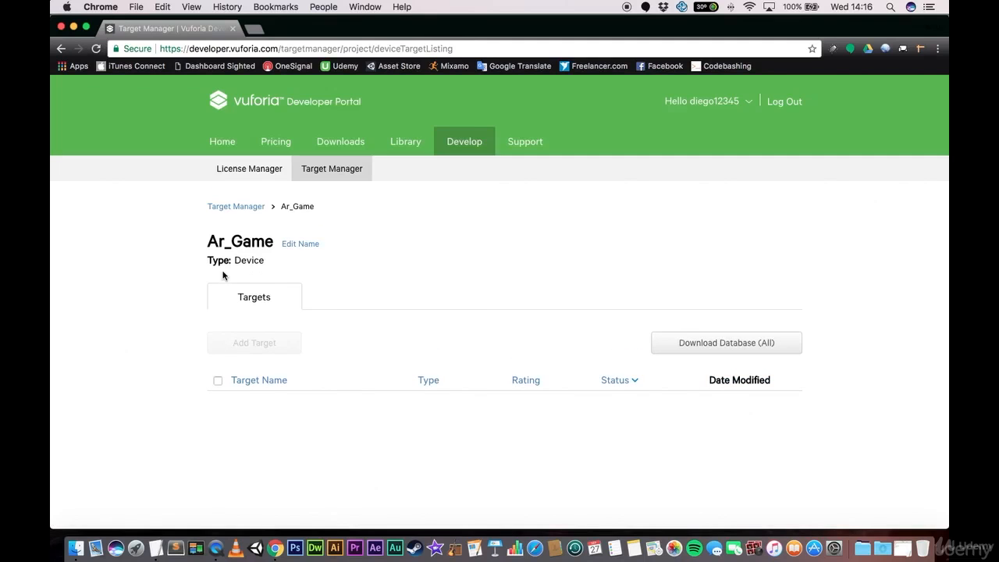
- Add a Single Image target named chips to the Ar_Game database, using chips.jpg with a width of 4
scroll(157, 320, "down", 2)
left_click(289, 283)
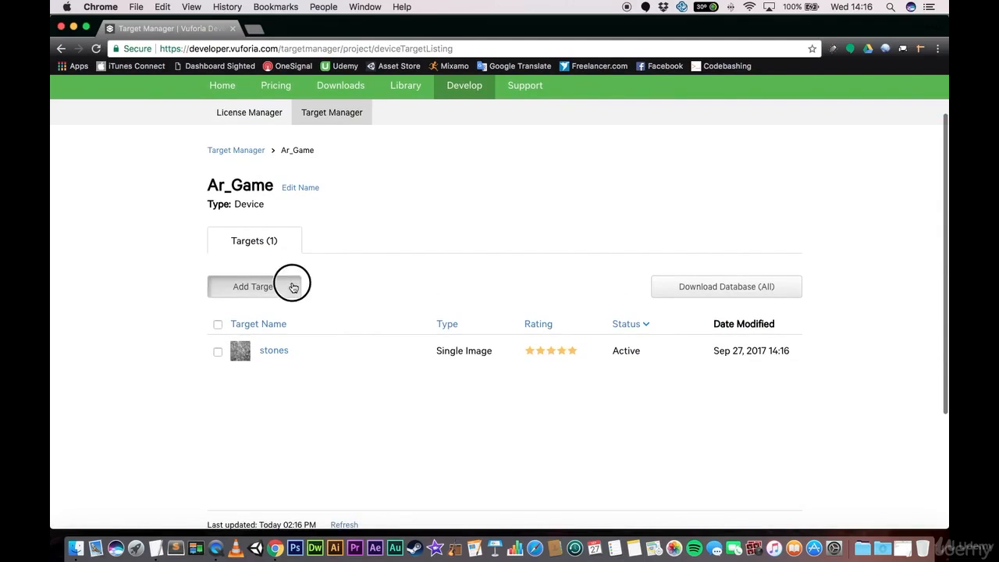
left_click(622, 298)
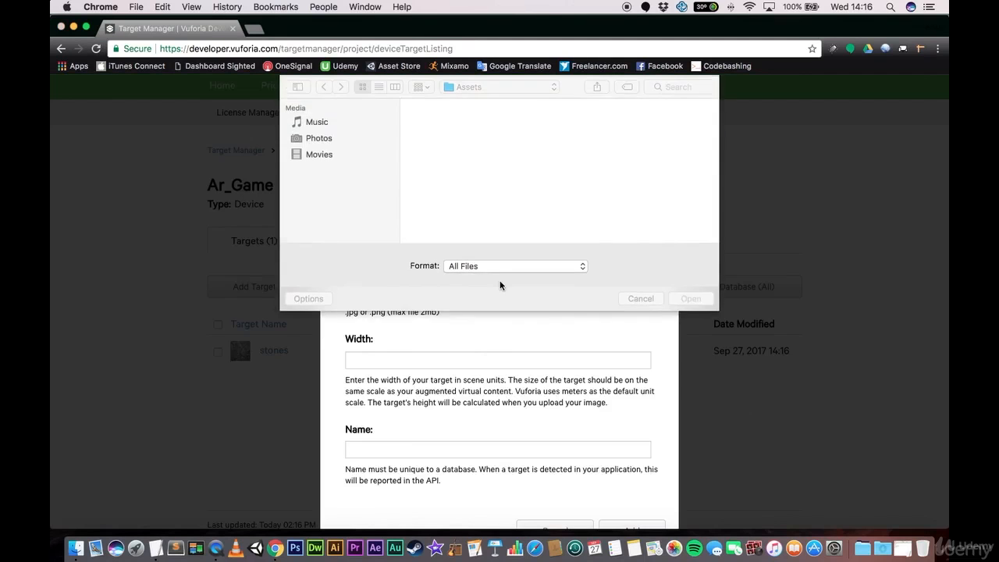
double_click(436, 129)
scroll(437, 380, "down", 1)
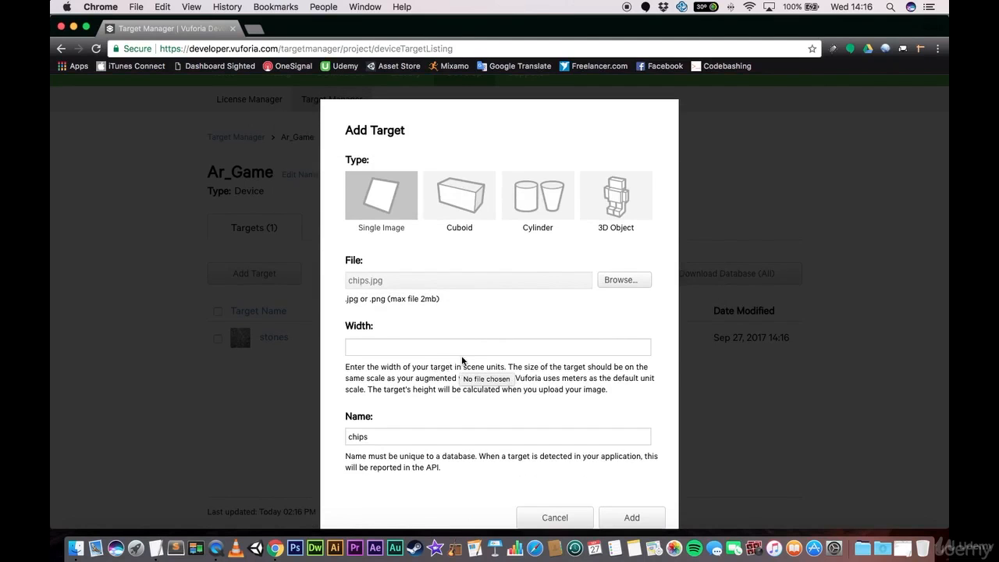
left_click(476, 346)
type("4")
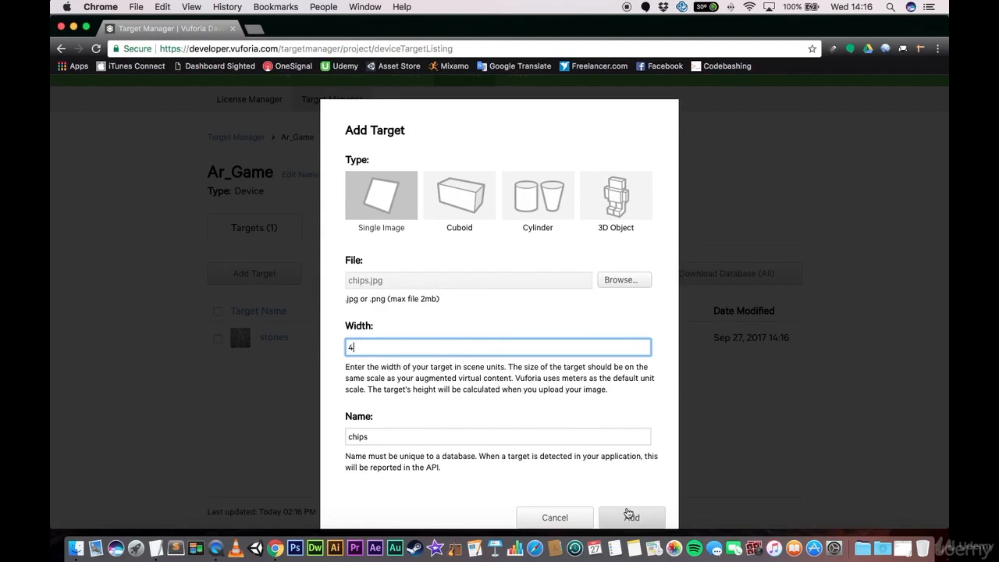
left_click(631, 517)
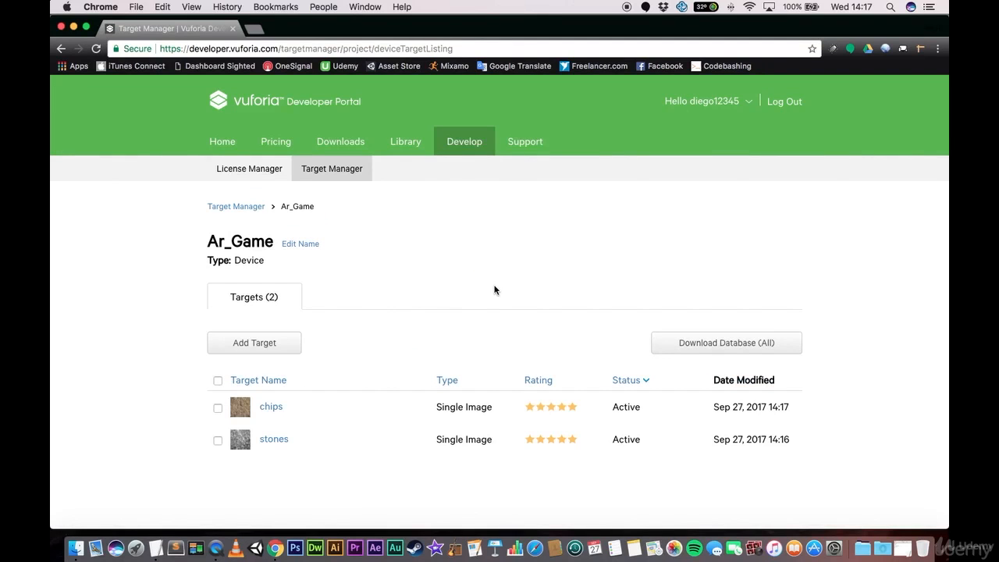
- Open the stones target, show its detected image features, and return to the Ar_Game database
scroll(174, 265, "down", 2)
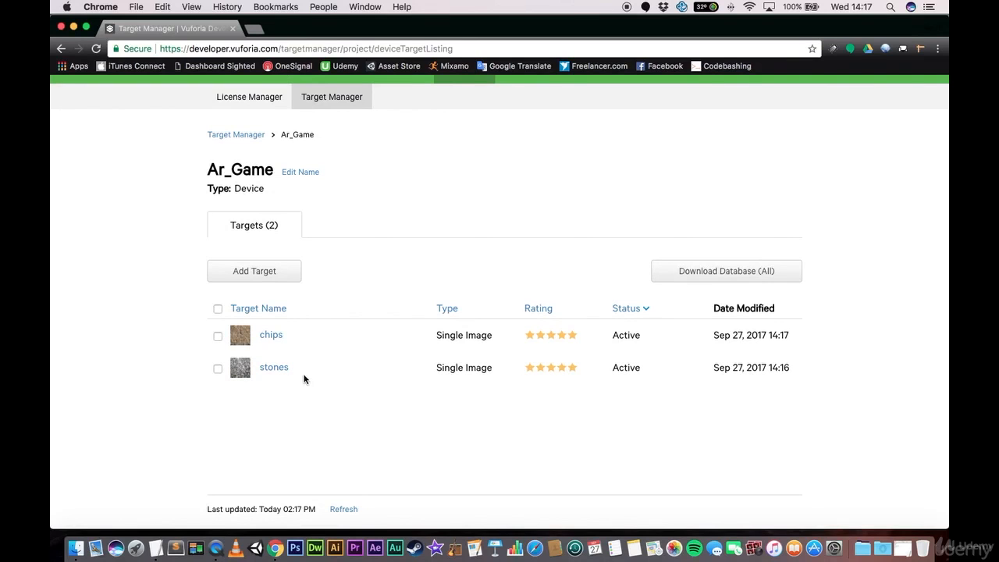
left_click(274, 367)
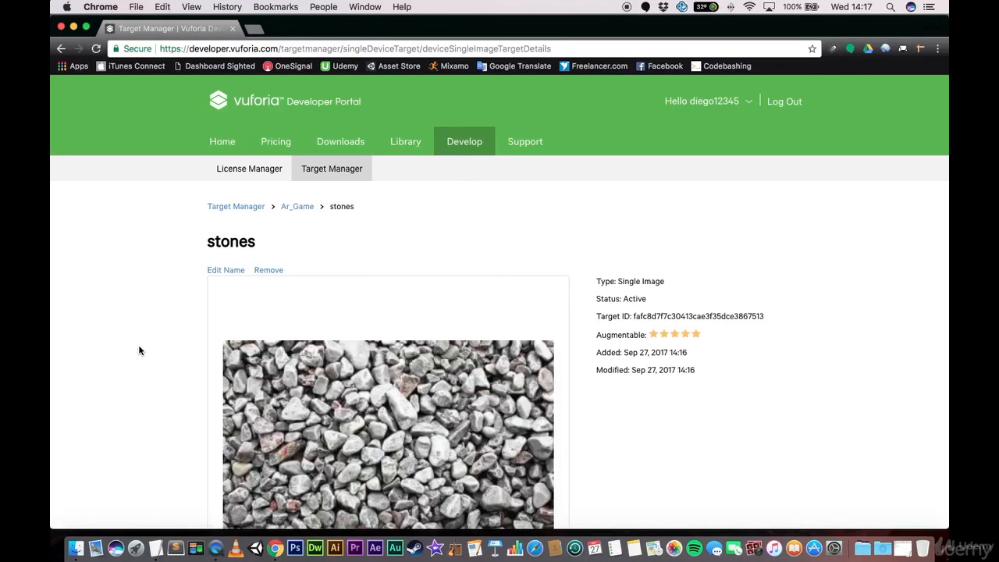
scroll(139, 350, "down", 3)
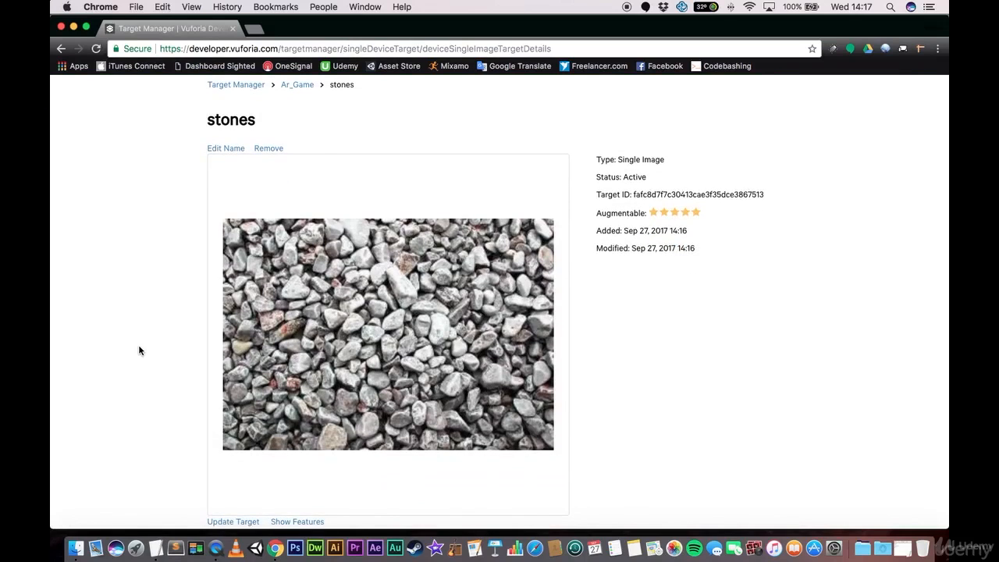
scroll(139, 350, "down", 1)
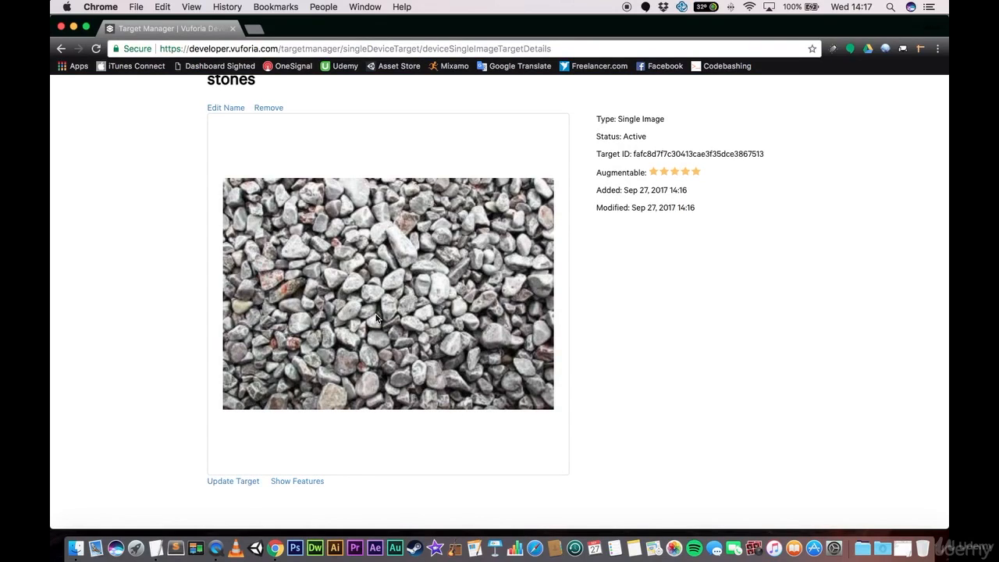
left_click(297, 481)
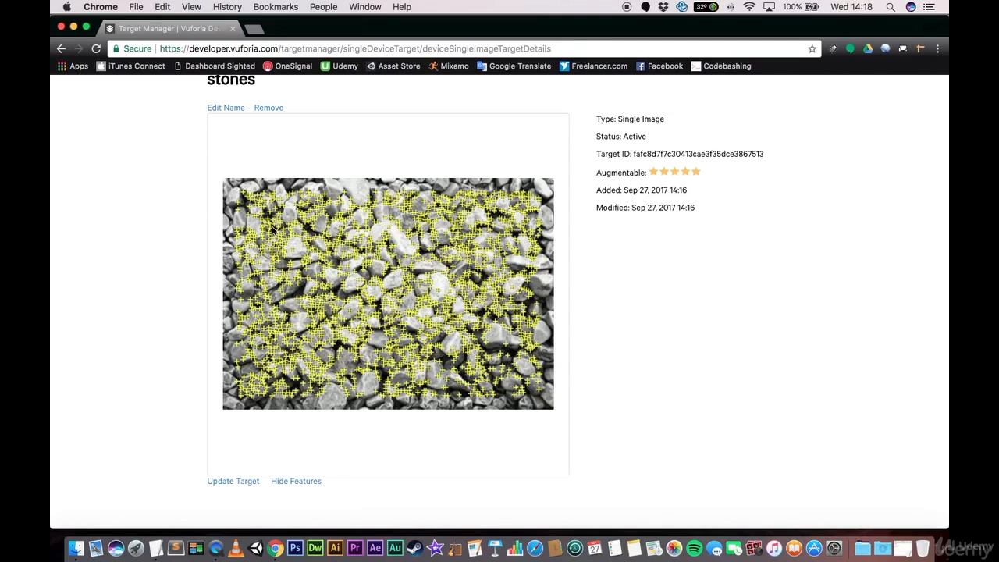
scroll(169, 241, "up", 3)
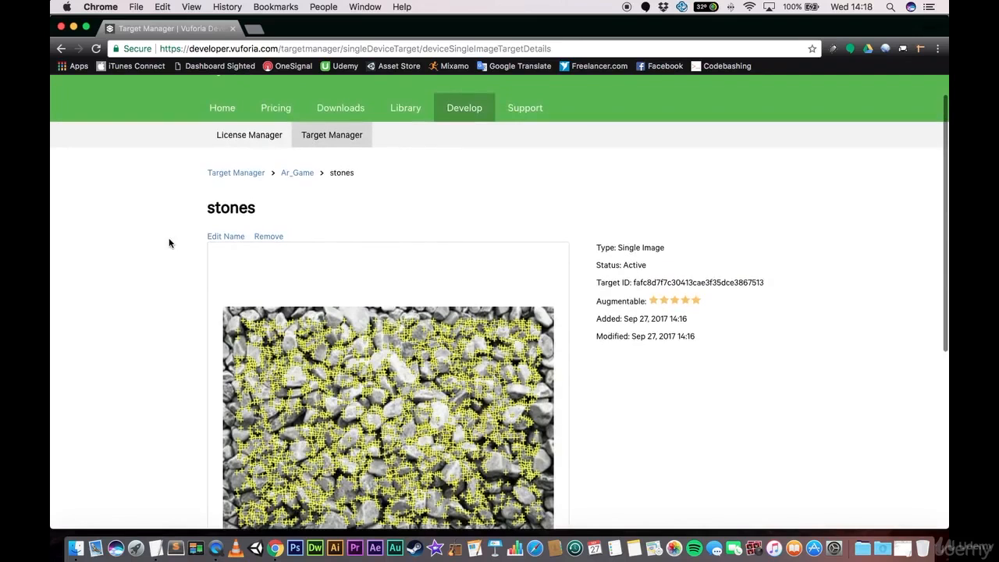
left_click(297, 173)
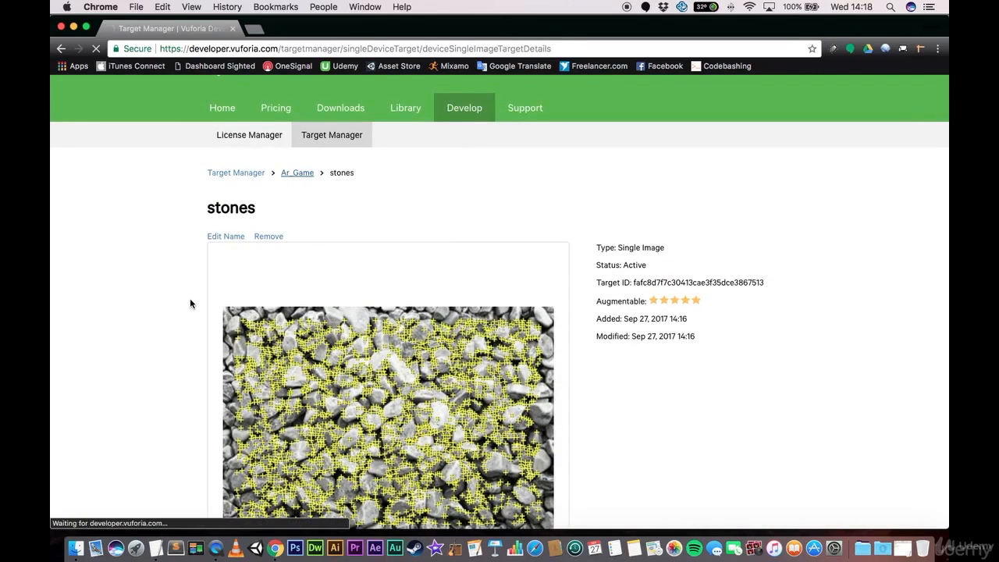
- Select both targets, chips and stones, and download the database for the Unity Editor platform
scroll(189, 301, "down", 2)
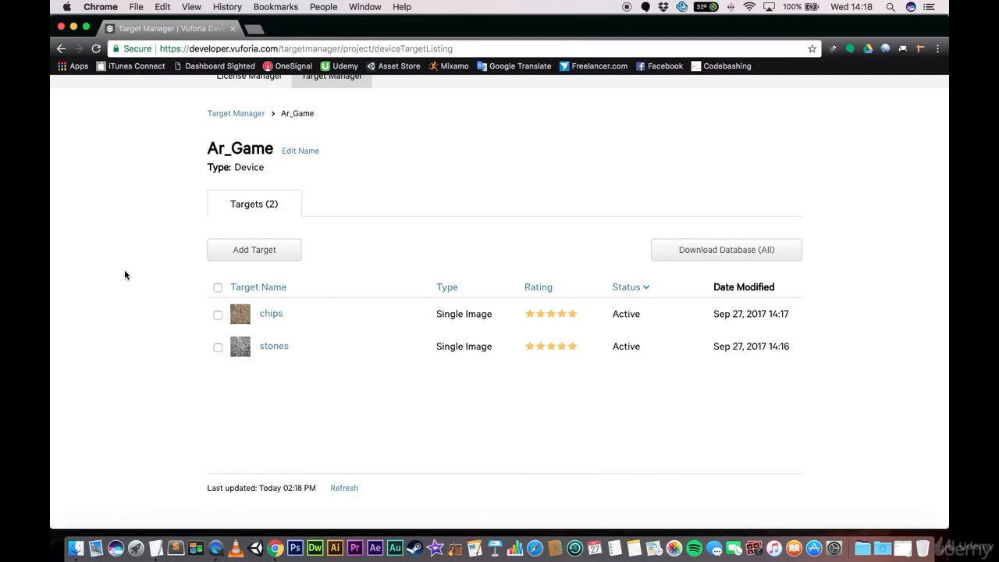
left_click(221, 288)
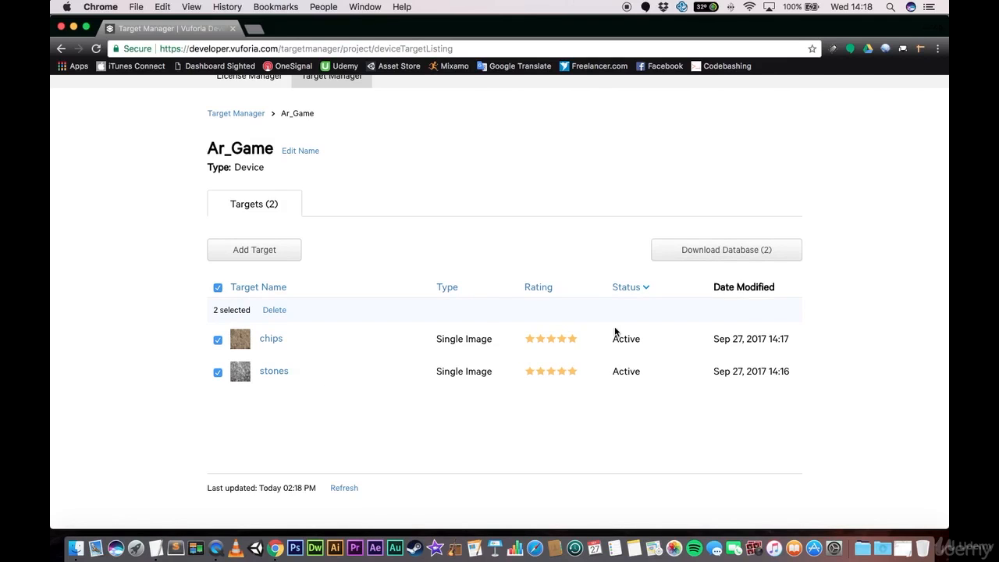
left_click(727, 255)
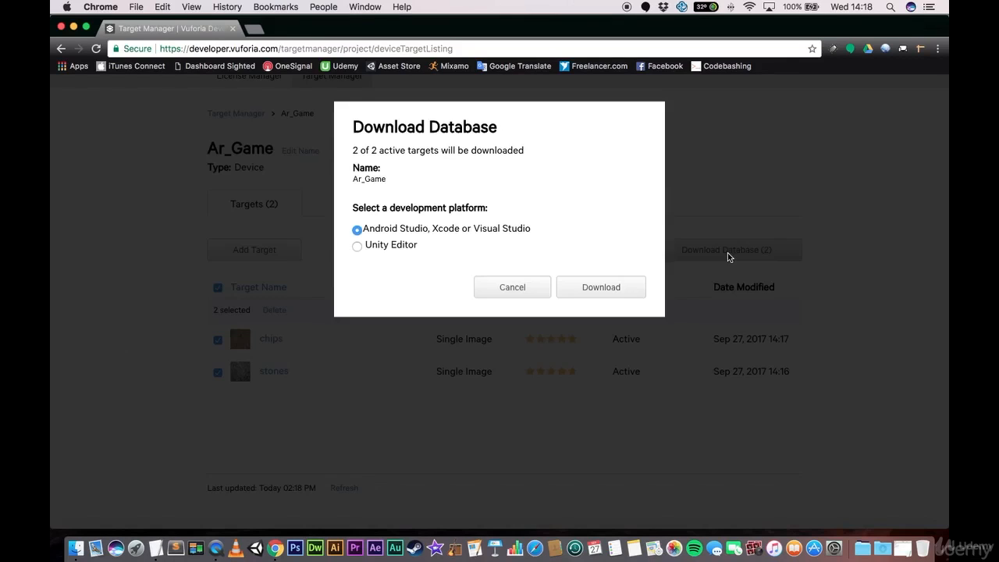
left_click(380, 248)
left_click(599, 286)
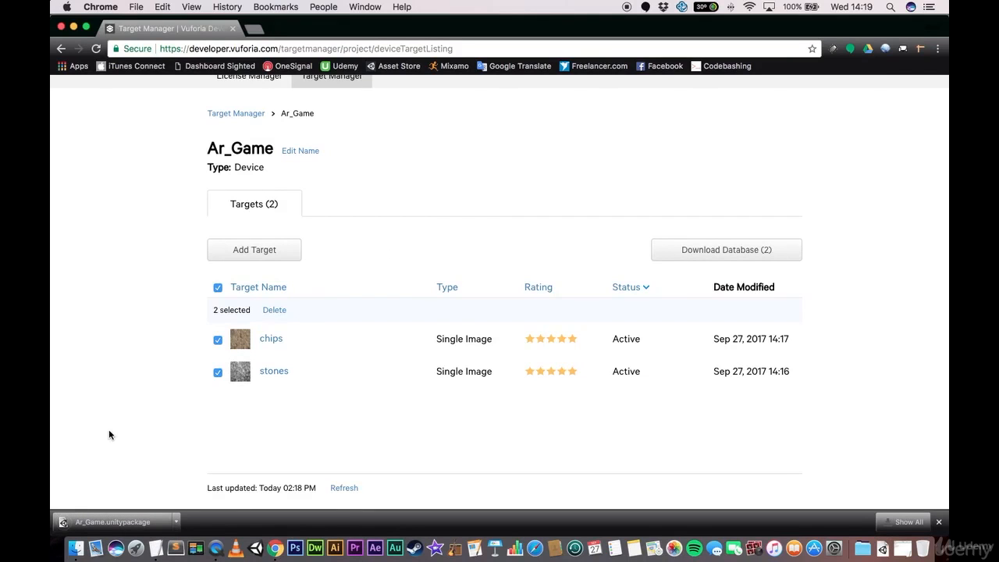
- Download the legacy Vuforia Unity Extension, vuforia-unity-6-2-10.unitypackage, from the SDK downloads, agreeing to the software license
scroll(143, 338, "up", 3)
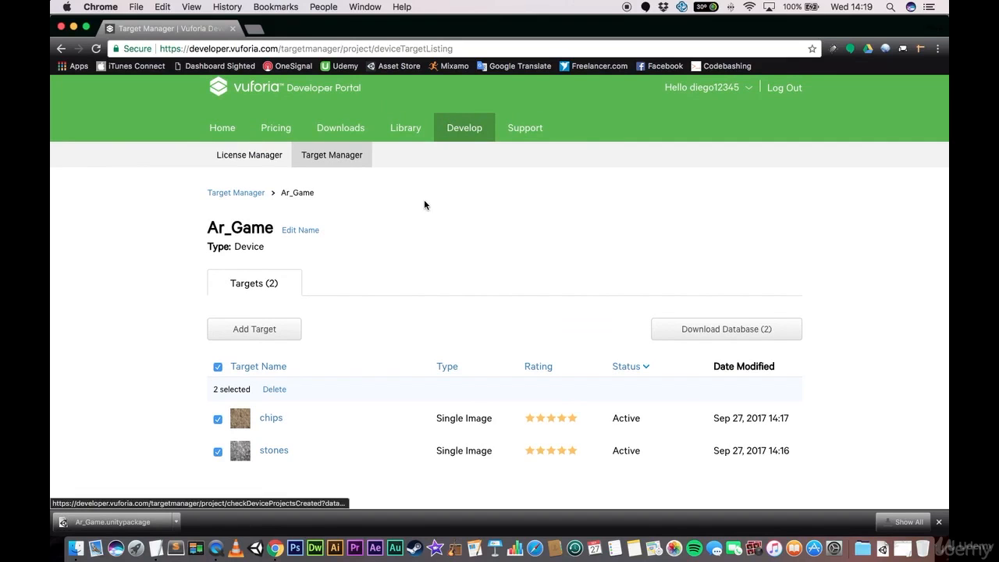
scroll(120, 214, "down", 3)
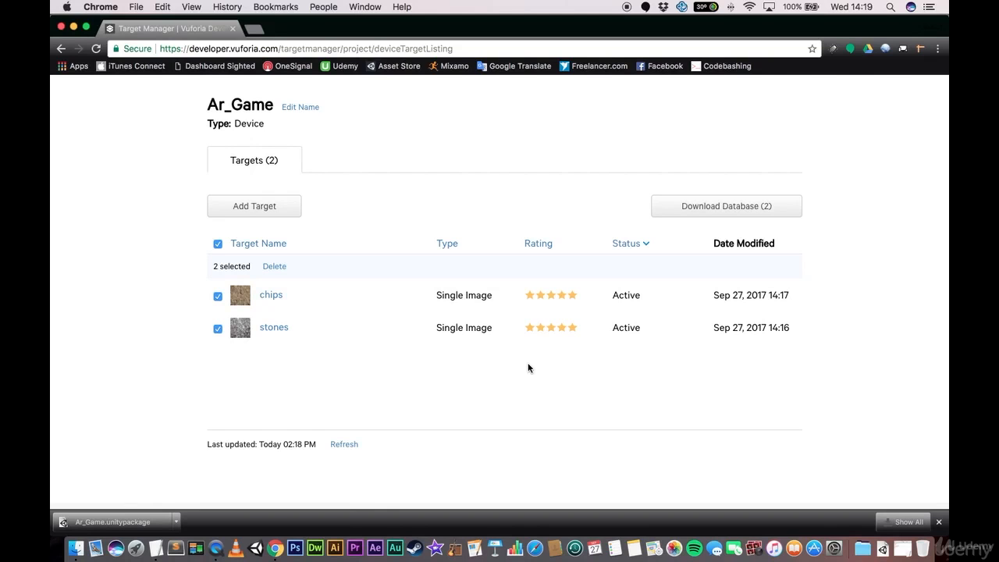
scroll(529, 367, "up", 4)
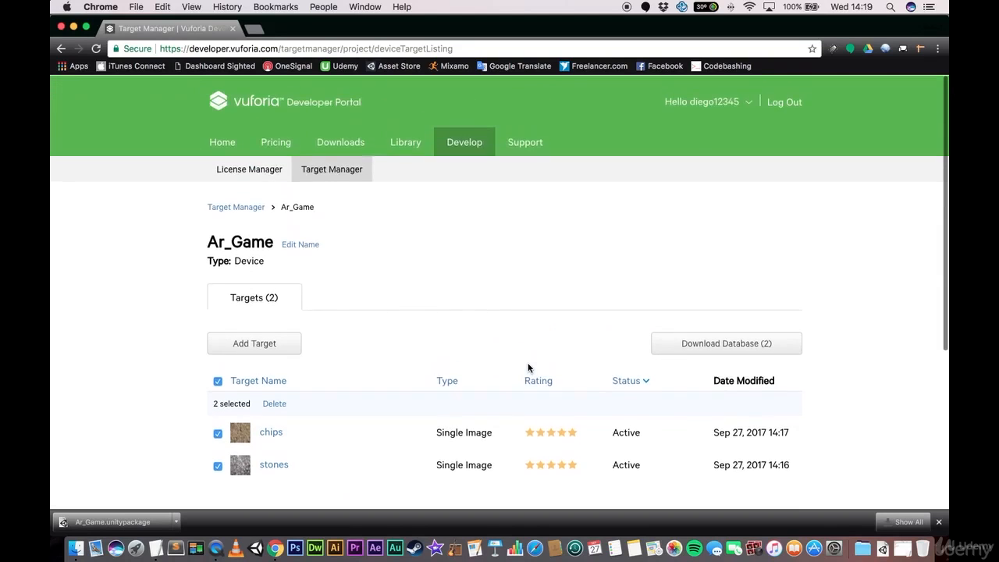
left_click(341, 144)
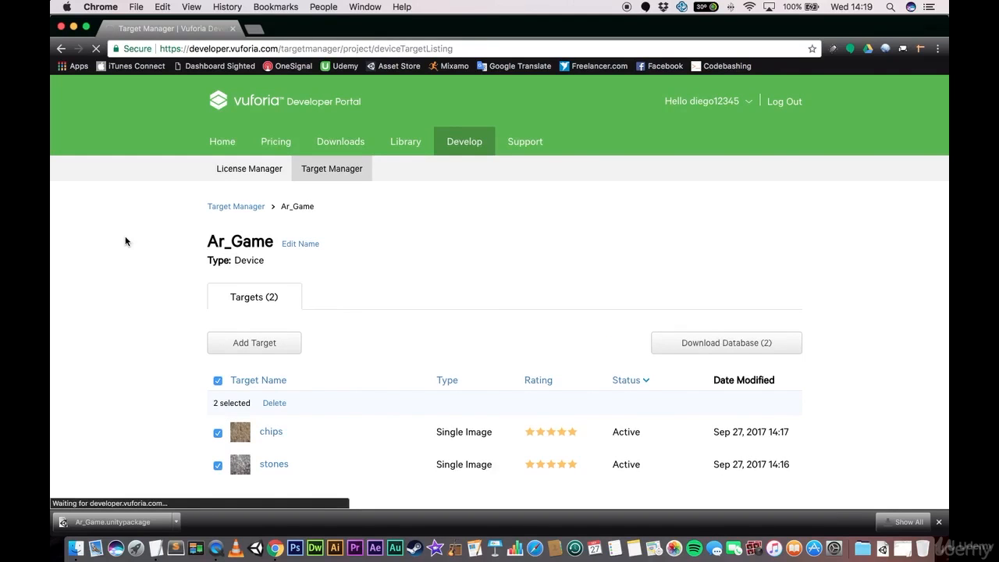
scroll(124, 241, "down", 2)
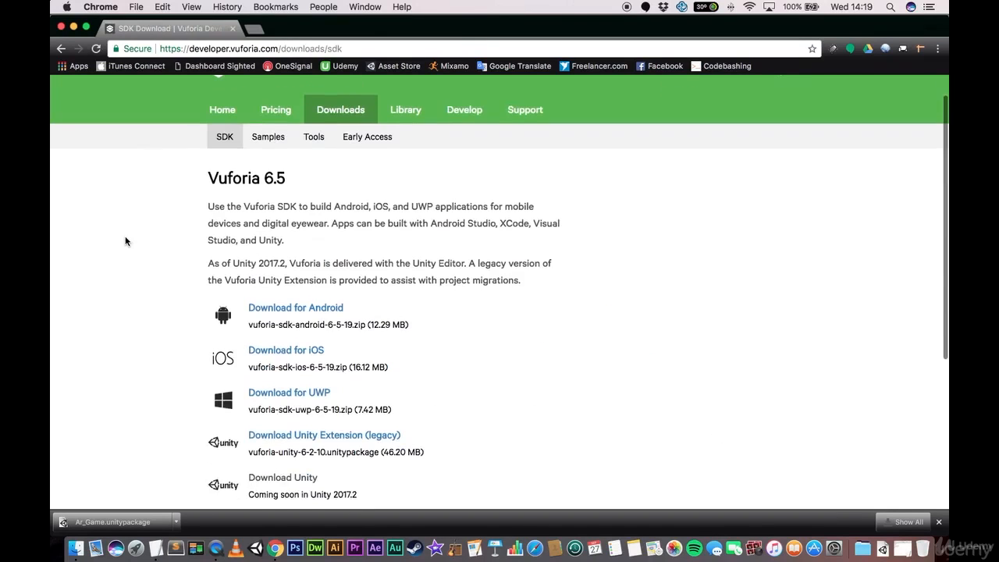
scroll(124, 241, "down", 3)
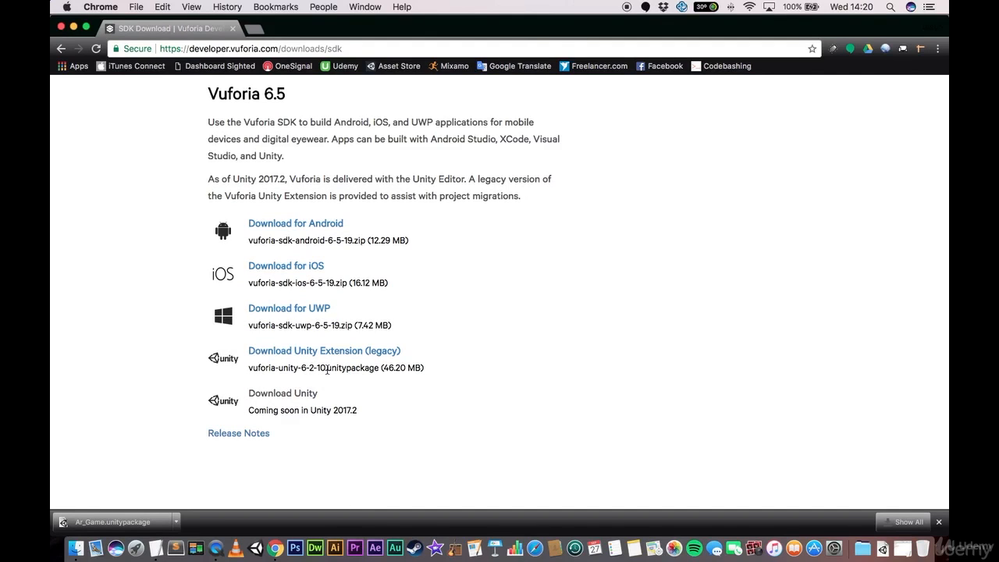
left_click_drag(352, 411, 363, 413)
left_click(323, 355)
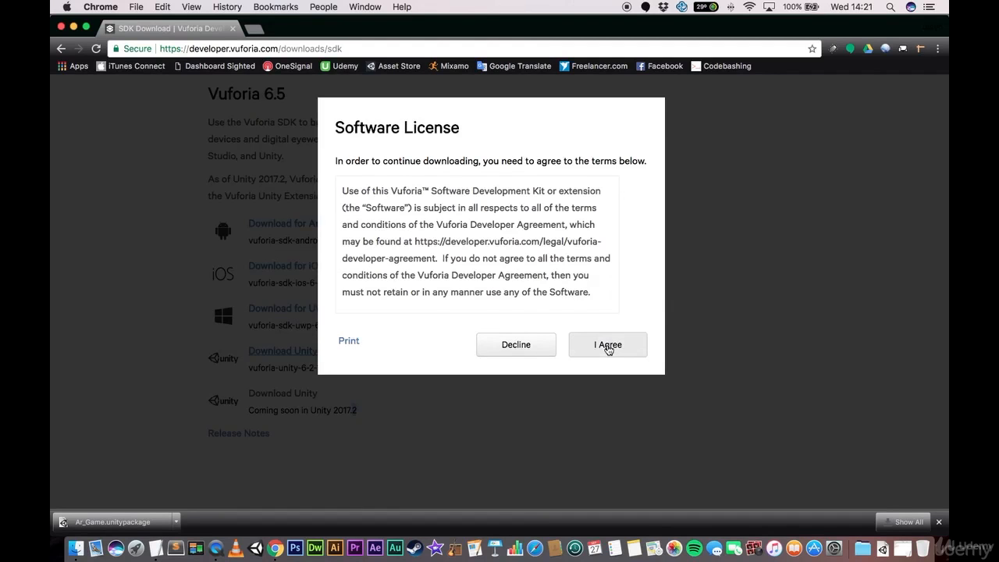
left_click(605, 346)
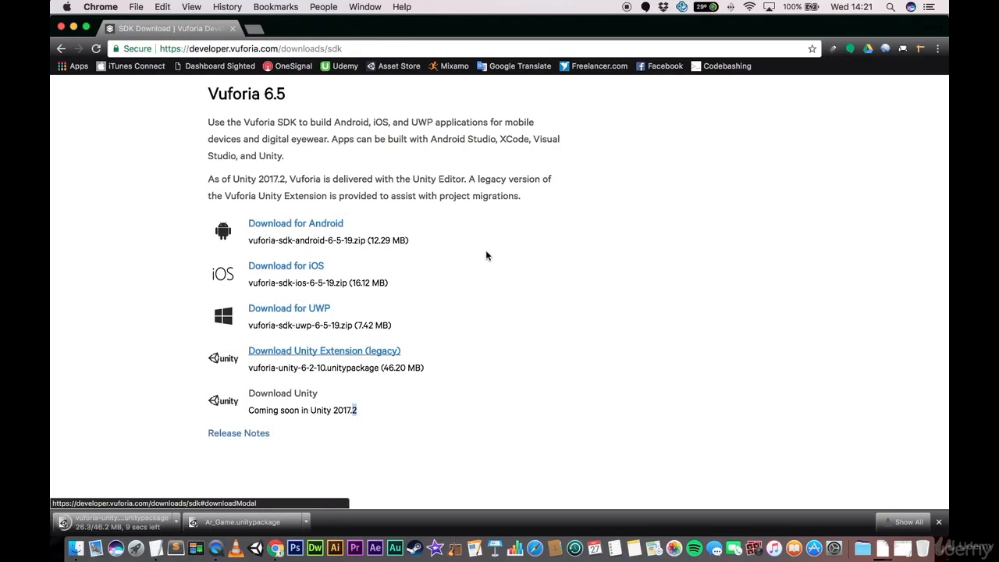
- Minimize the browser, switch to Unity, and create a 3D project named Hello AR
left_click(74, 27)
left_click(364, 210)
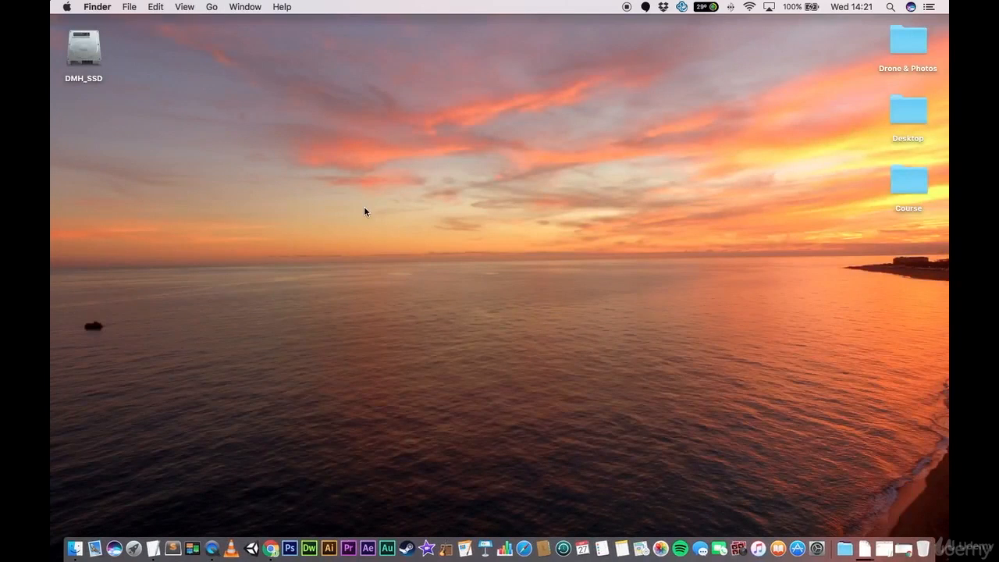
left_click(251, 549)
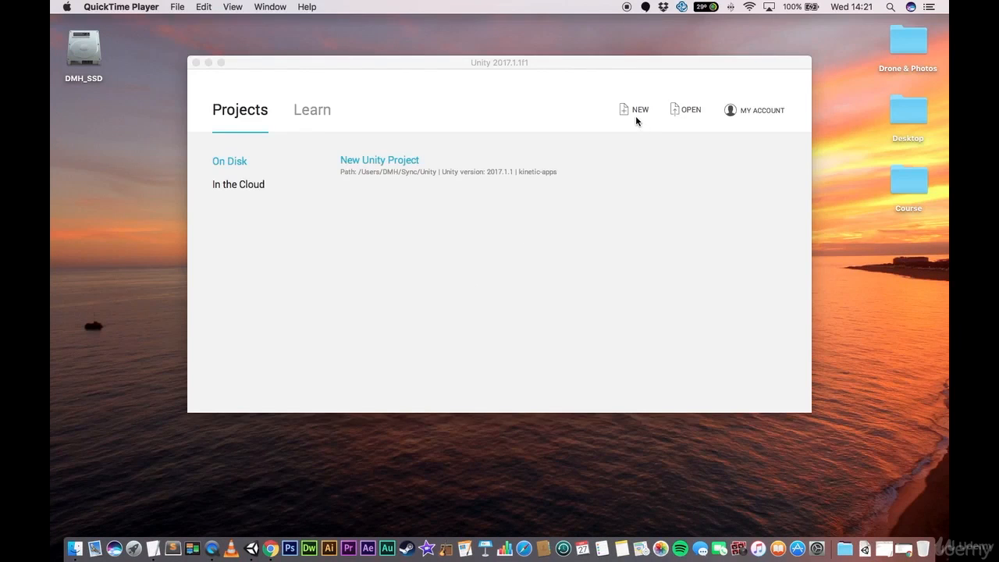
left_click(636, 111)
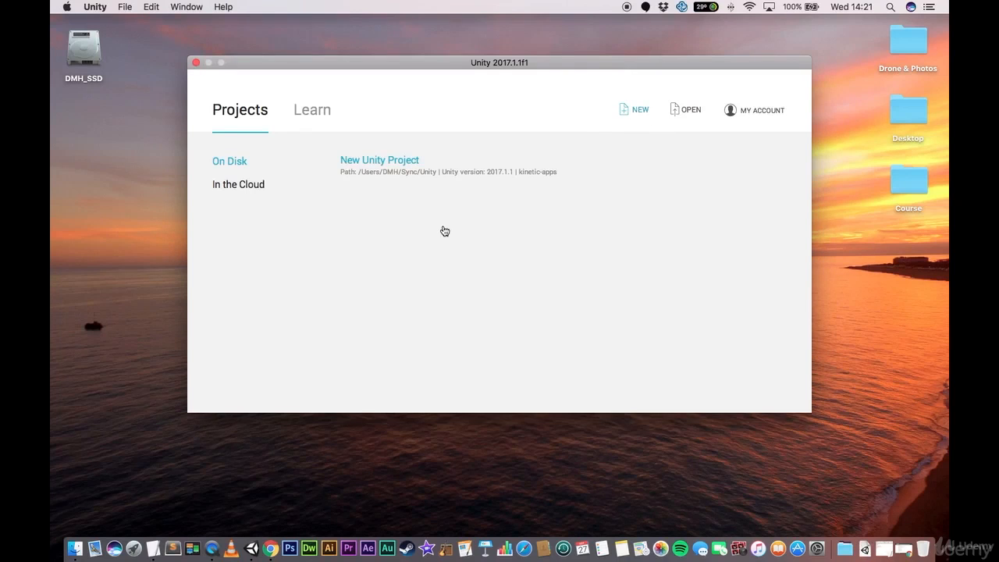
triple_click(421, 203)
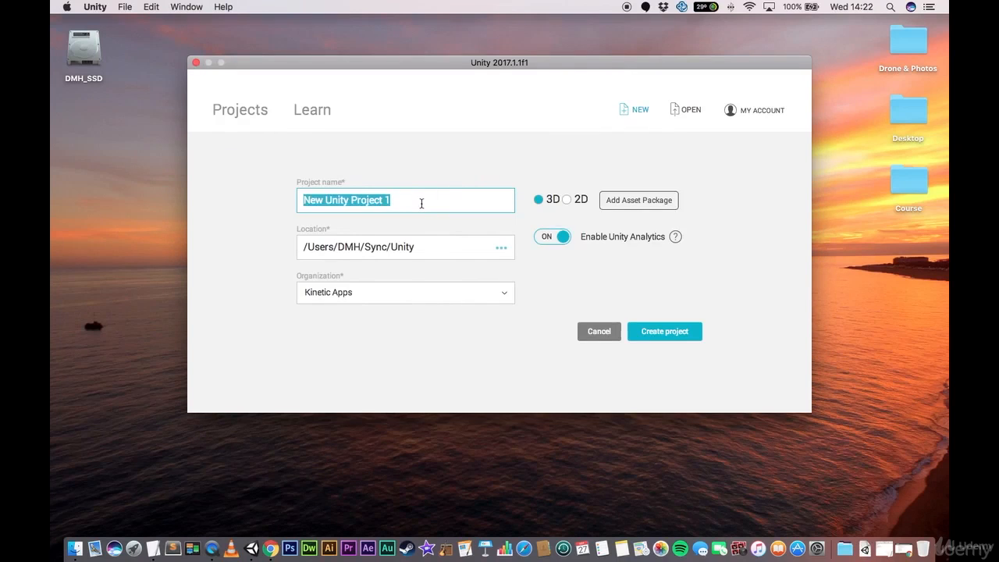
type("Hello AR")
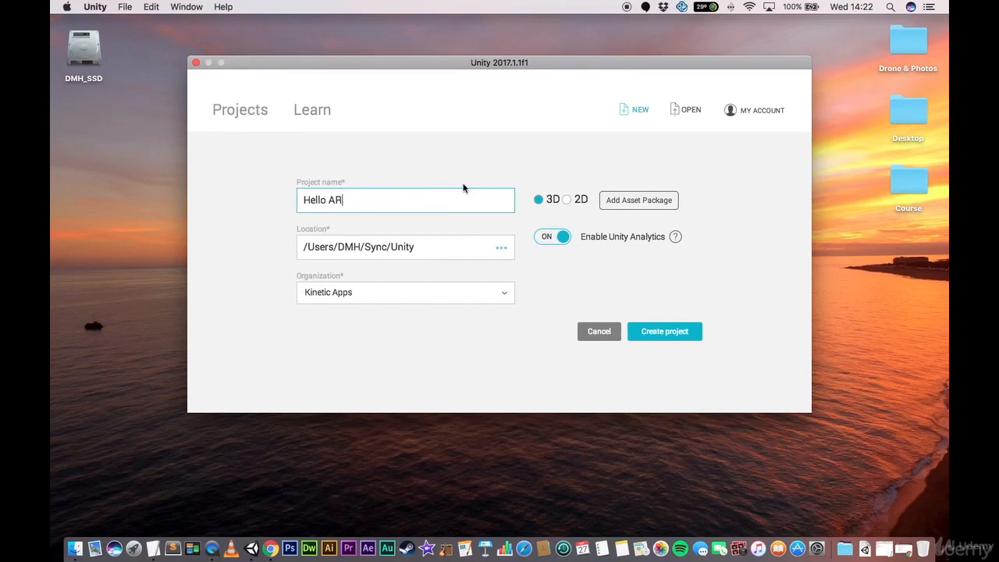
left_click(680, 331)
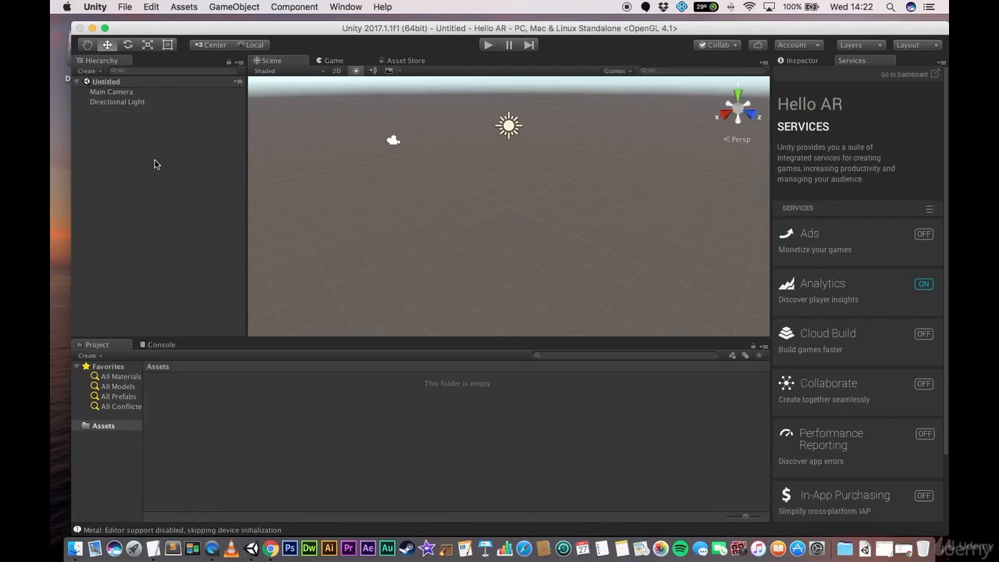
- Select the Main Camera in the scene and display its component properties in the Inspector
left_click(113, 92)
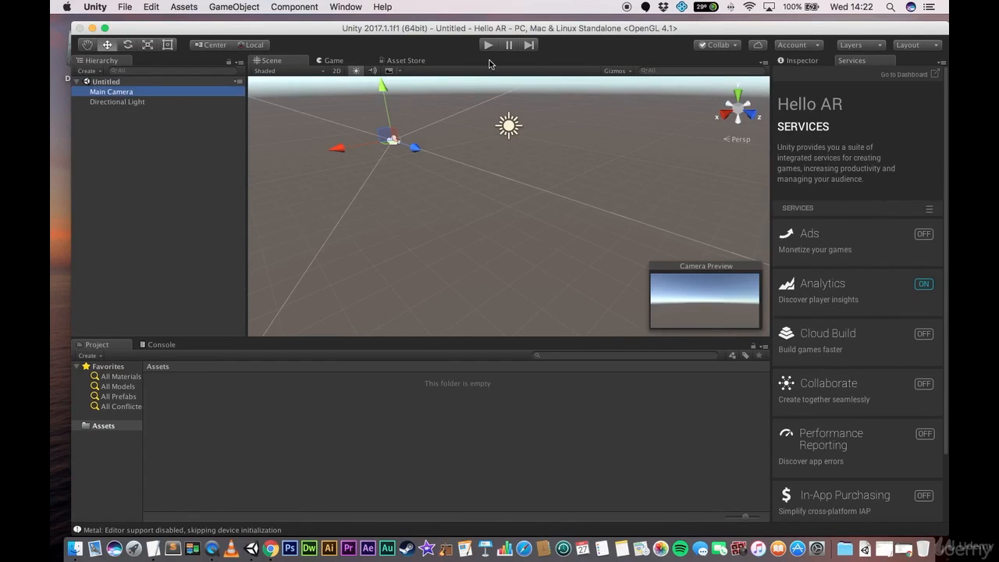
left_click(805, 66)
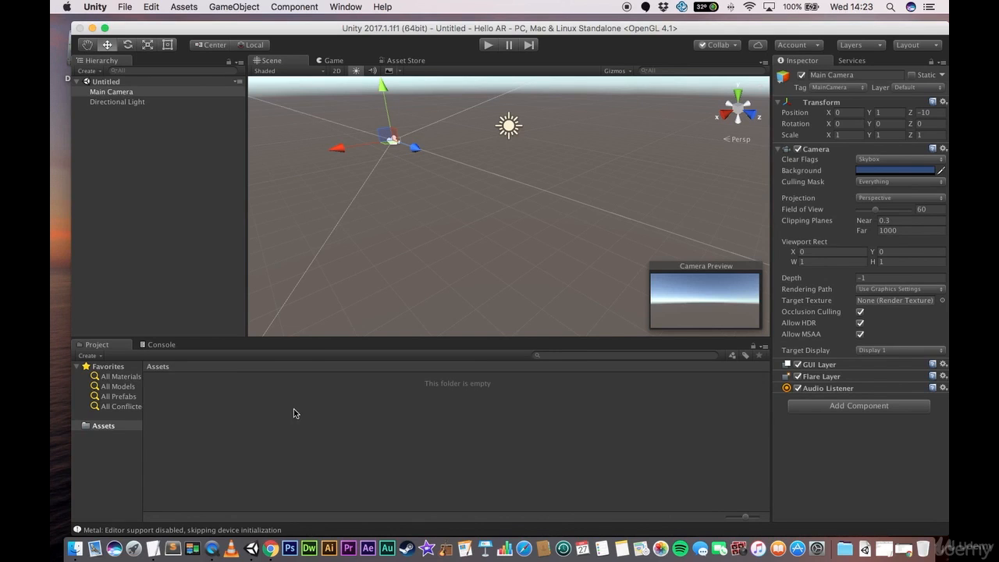
right_click(230, 434)
mouse_move(308, 400)
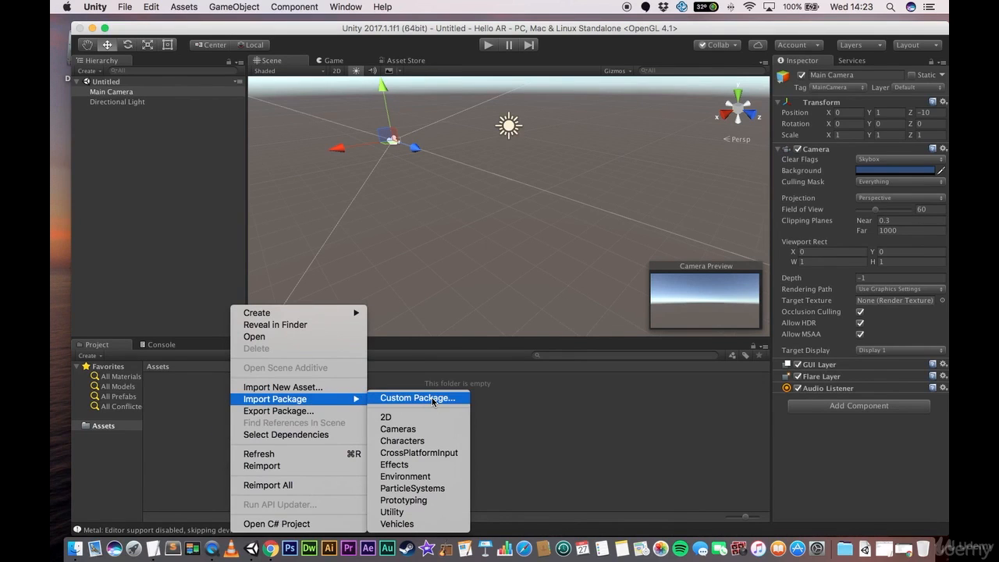
left_click(183, 414)
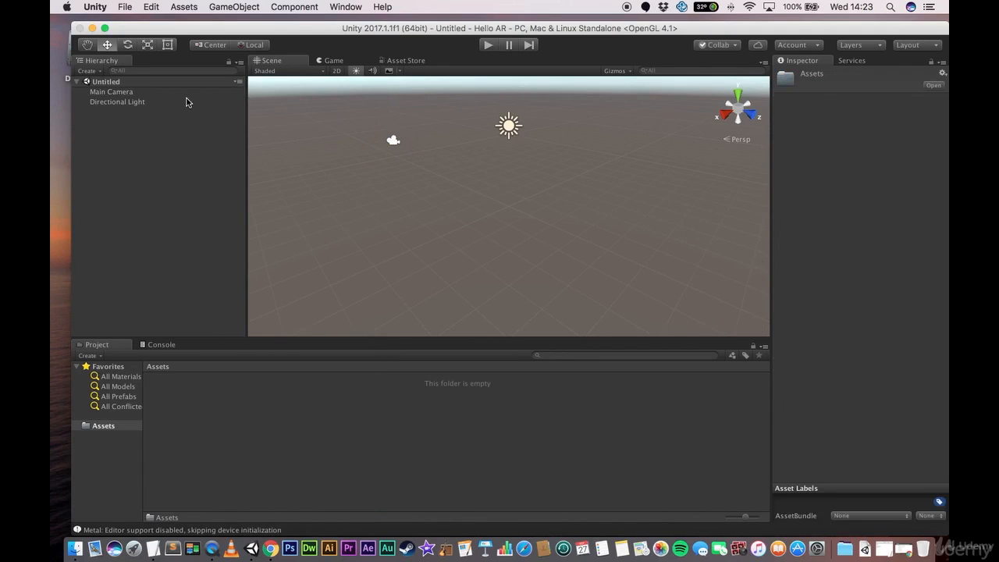
- Import all items of the custom package vuforia-unity-6-2-10 from the Downloads folder and approve the API update of its scripts
left_click(183, 7)
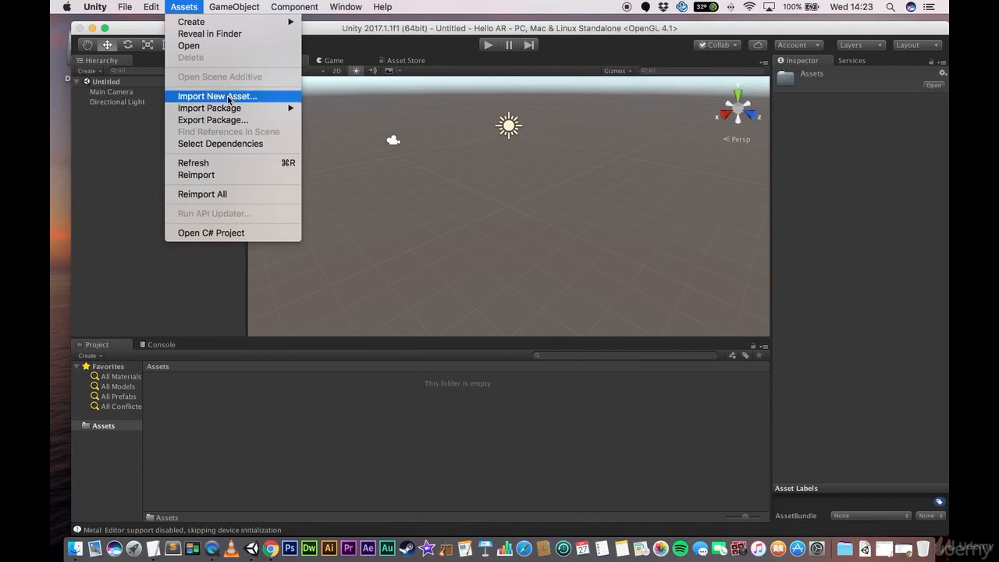
mouse_move(233, 112)
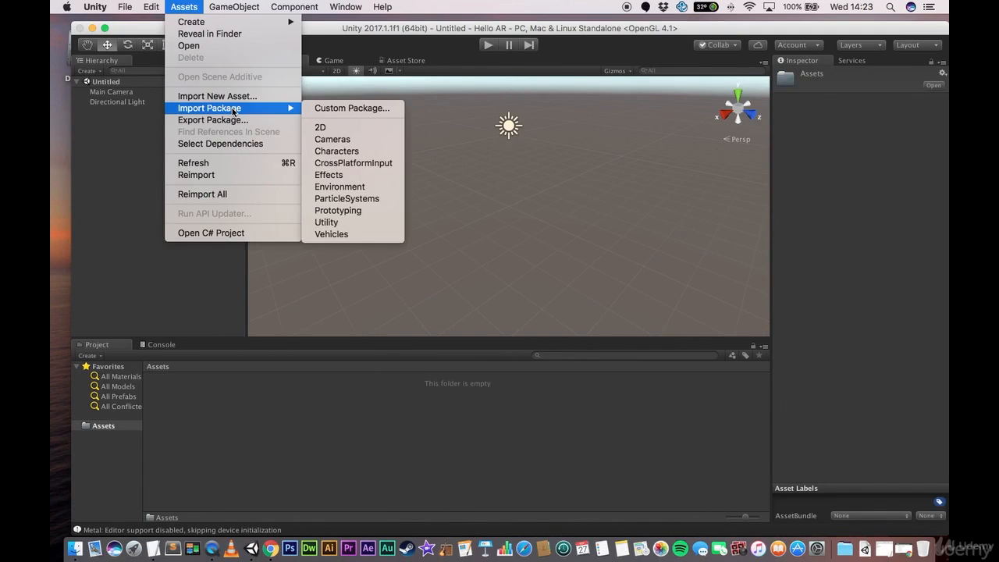
left_click(341, 109)
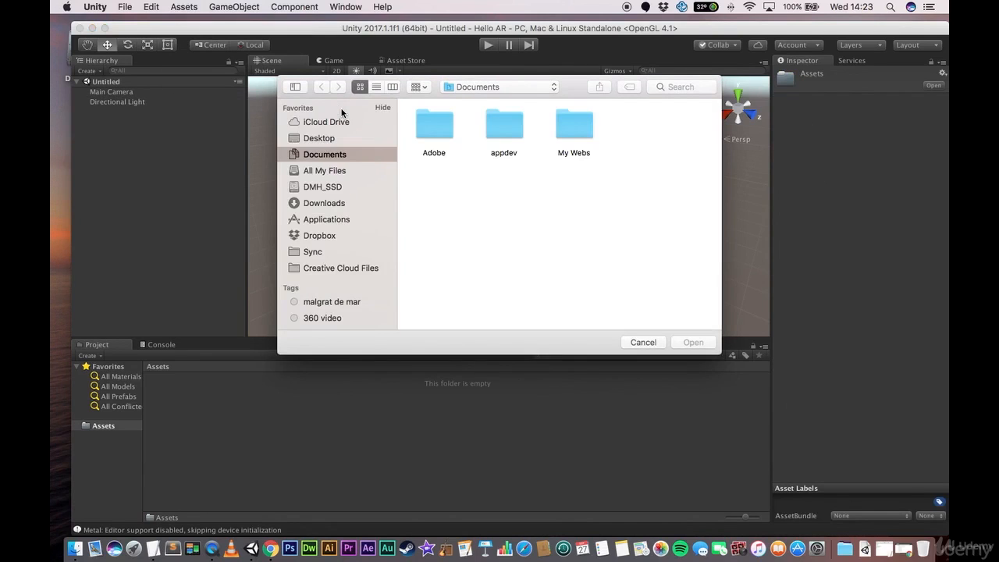
left_click(327, 205)
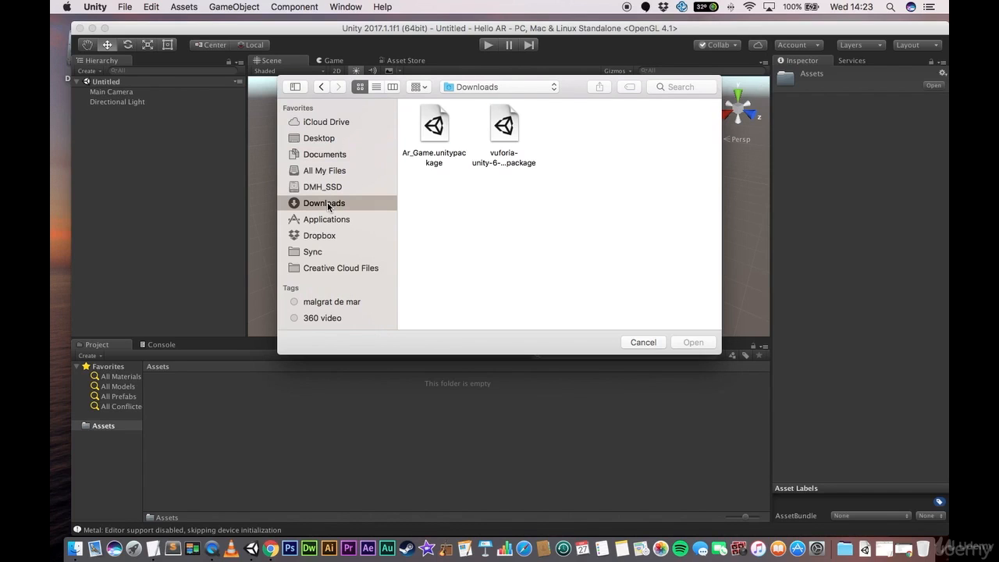
double_click(503, 127)
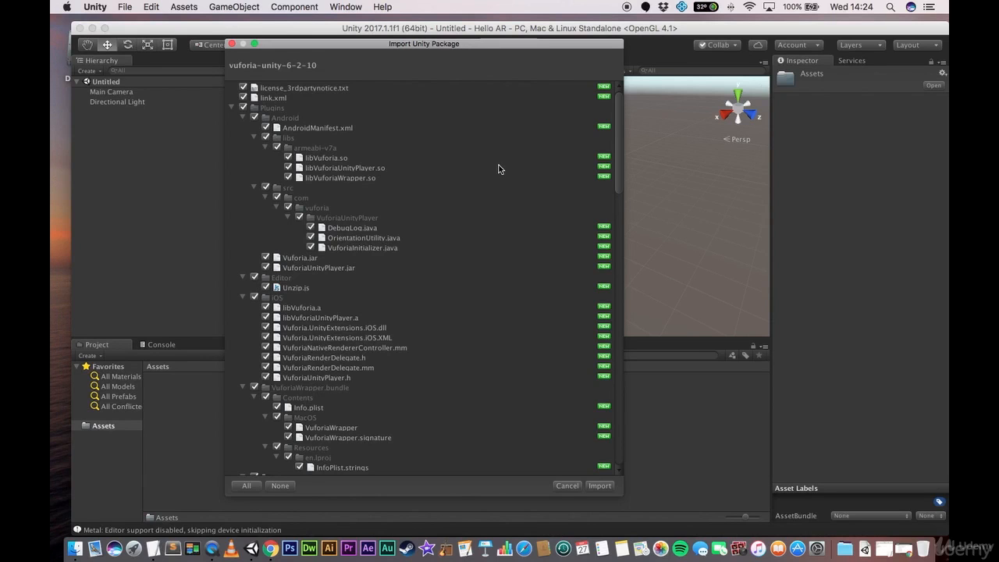
scroll(499, 164, "down", 15)
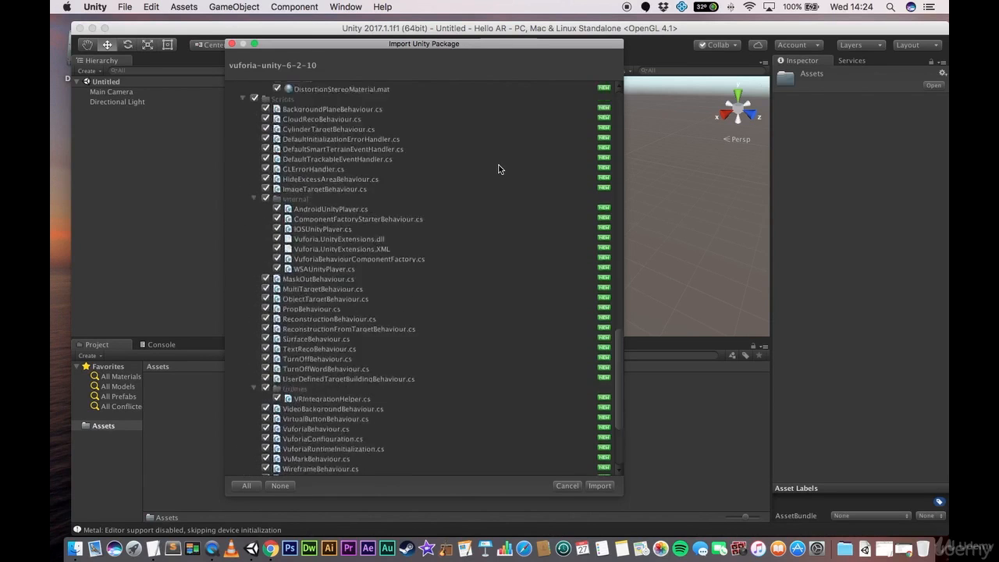
scroll(499, 165, "down", 3)
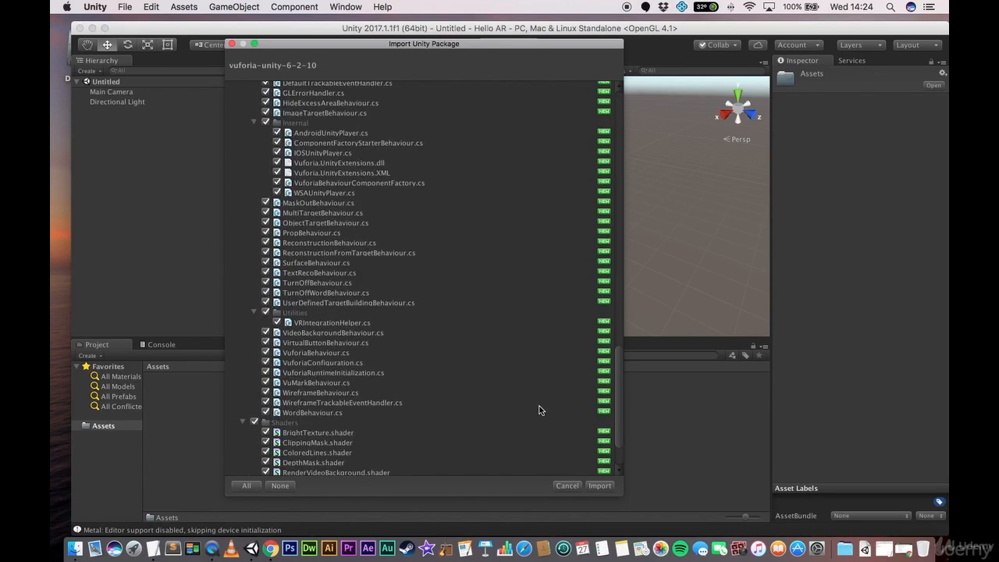
left_click(599, 487)
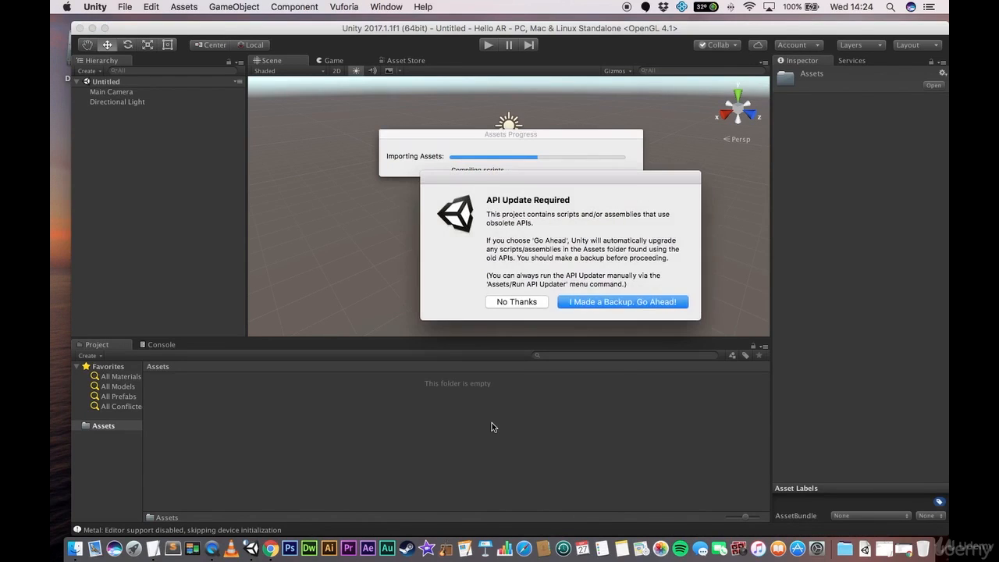
left_click_drag(582, 179, 492, 152)
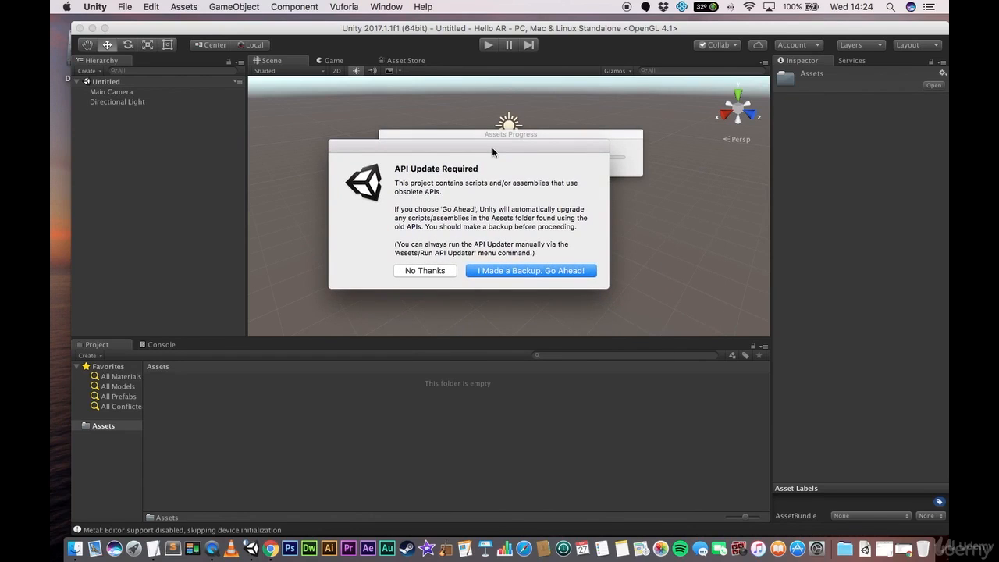
left_click(527, 272)
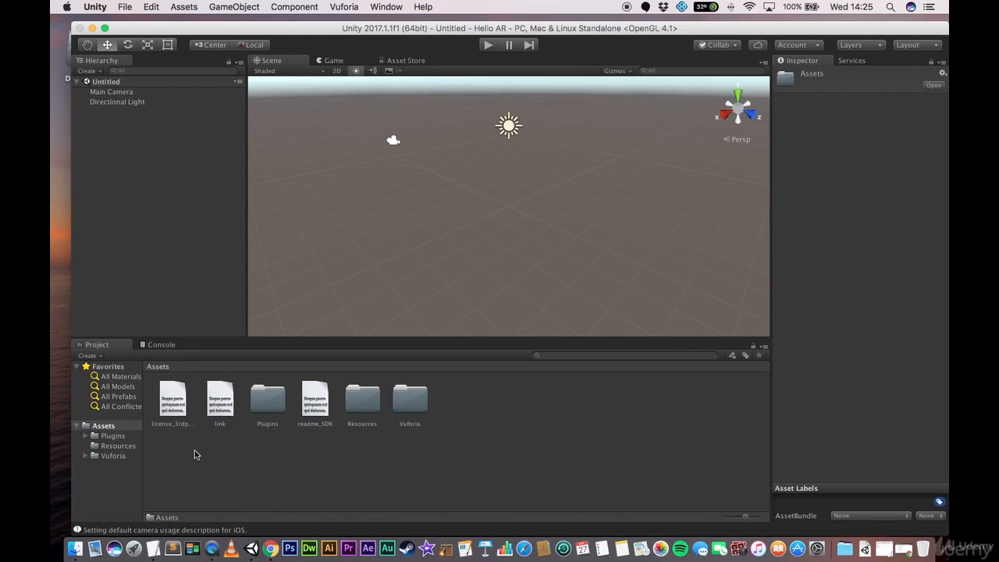
- Examine the imported Vuforia folder, switch to Finder to look through the Assets folder of Hello AR, and return to Unity
left_click(105, 456)
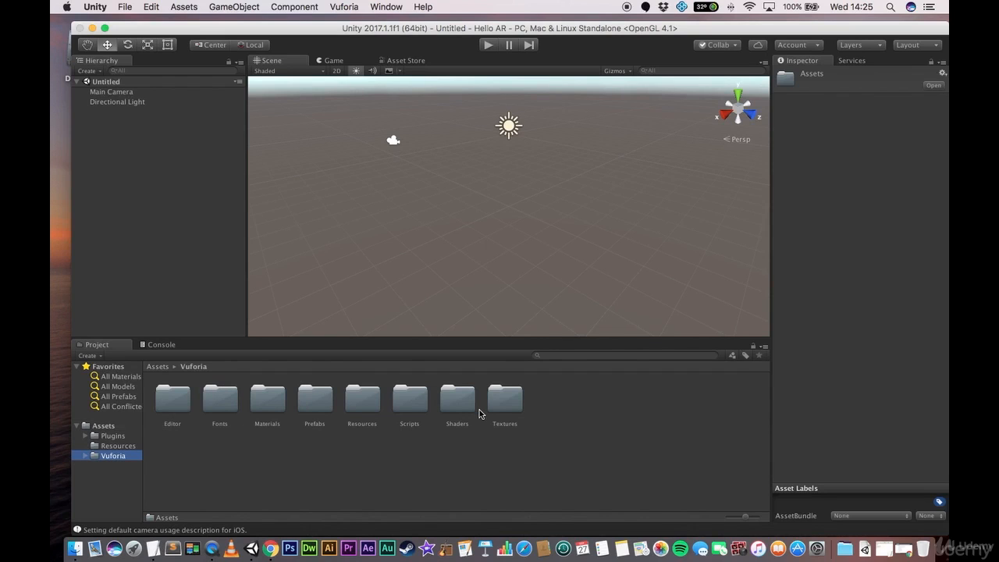
left_click(681, 7)
left_click(691, 22)
scroll(562, 229, "down", 5)
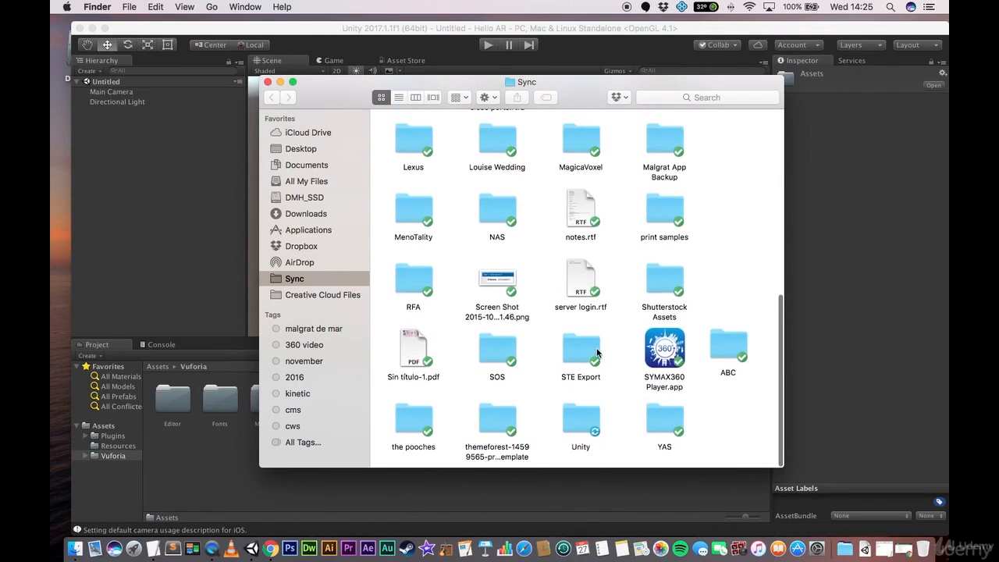
left_click(582, 421)
double_click(582, 421)
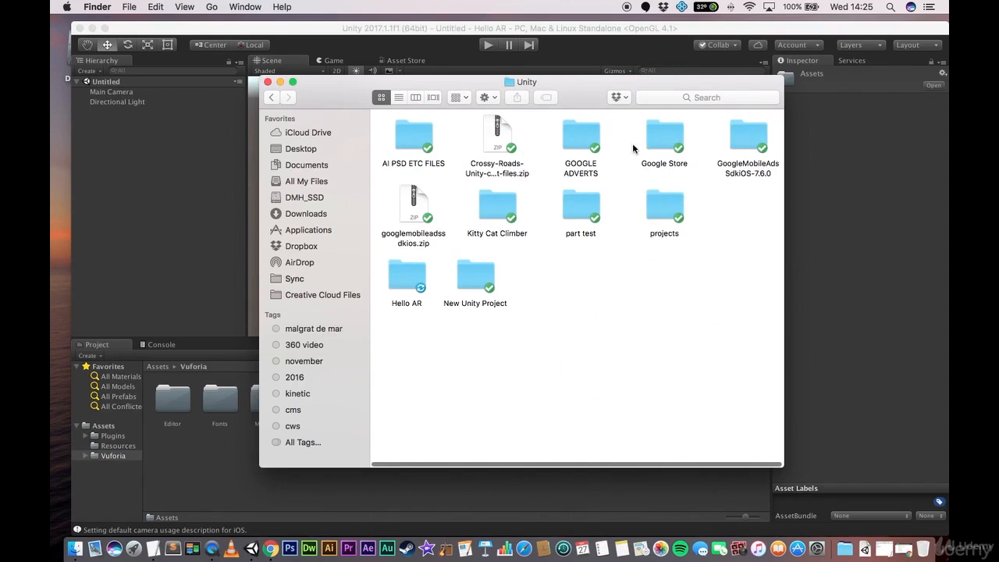
double_click(407, 283)
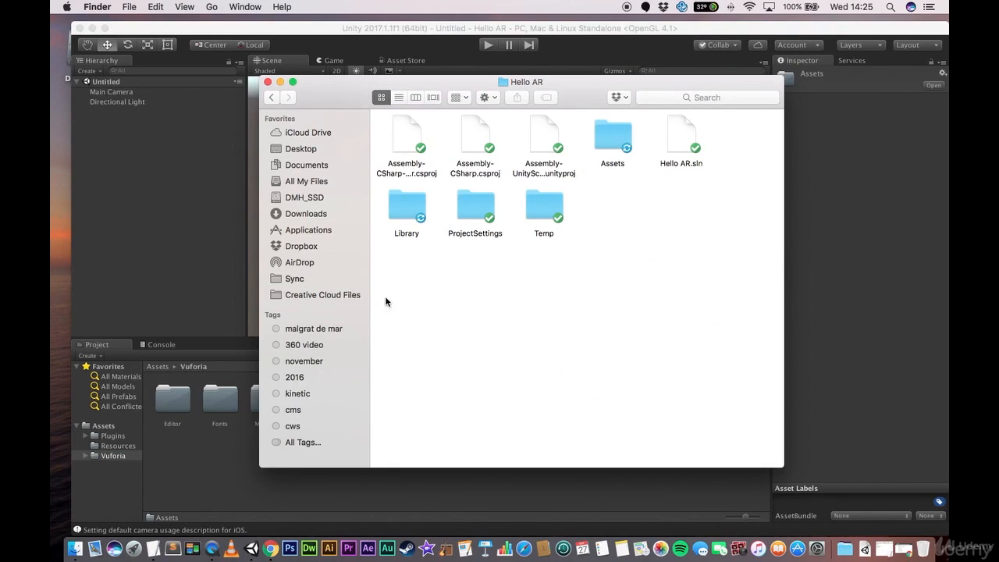
double_click(621, 138)
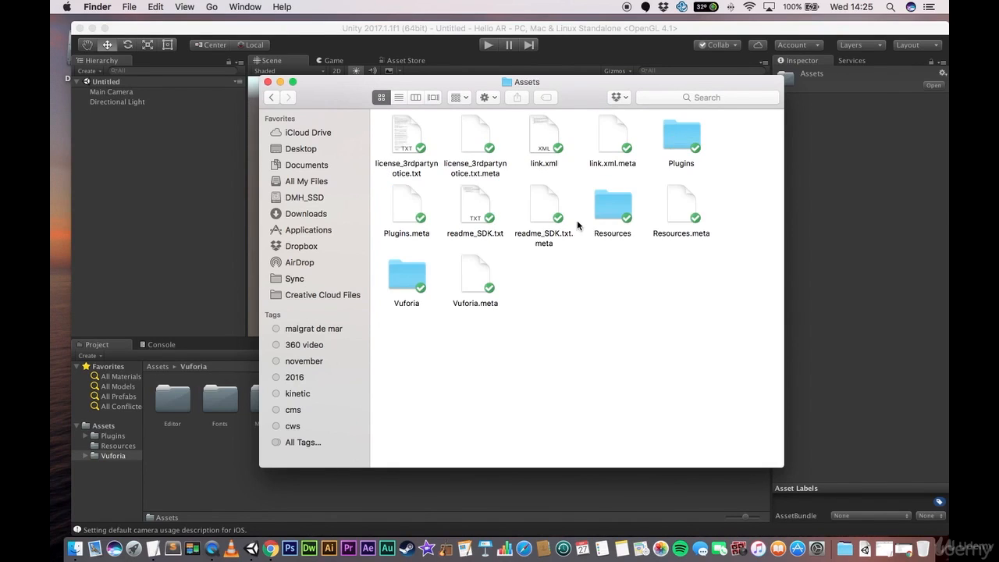
left_click(394, 277)
left_click(608, 218)
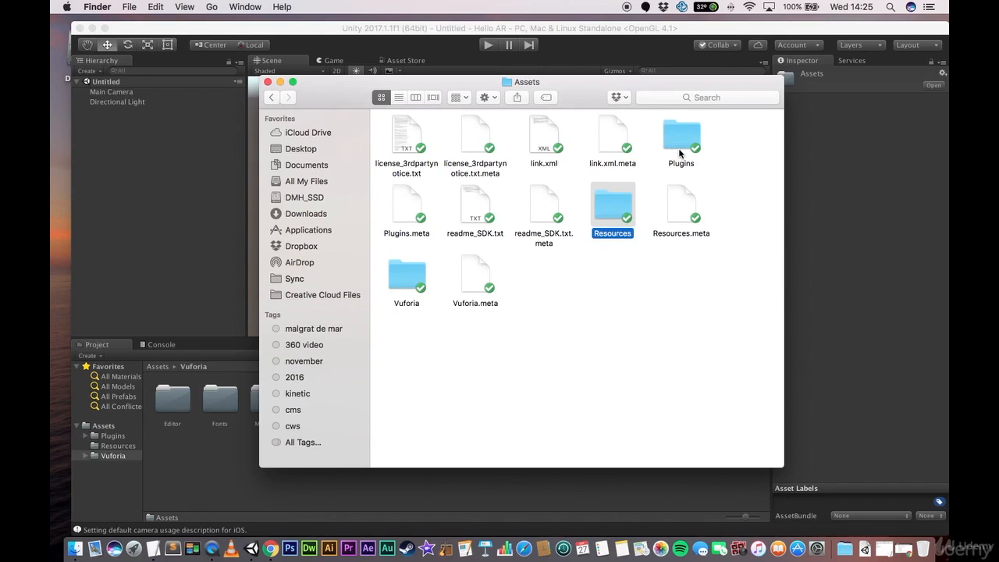
left_click(690, 134)
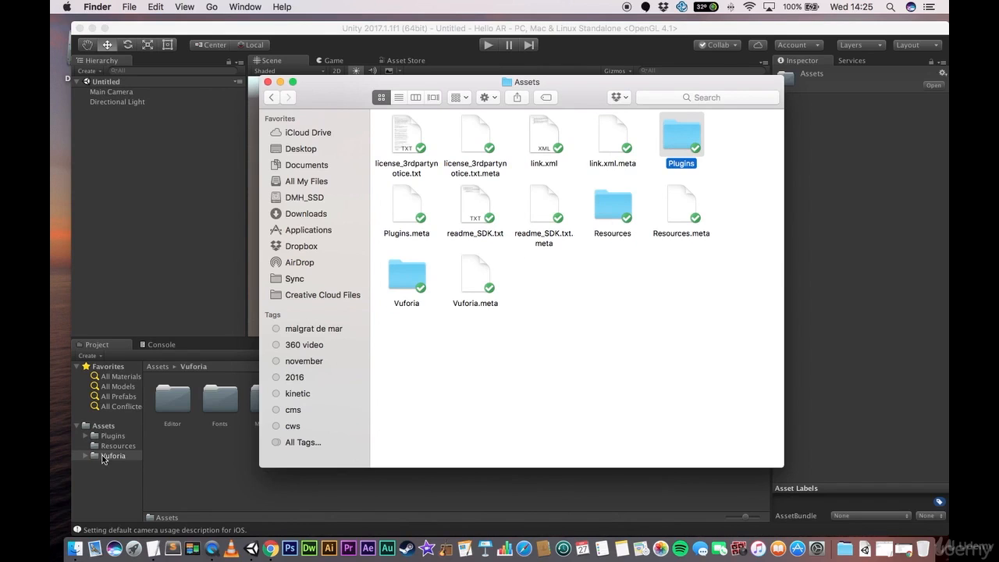
left_click(267, 82)
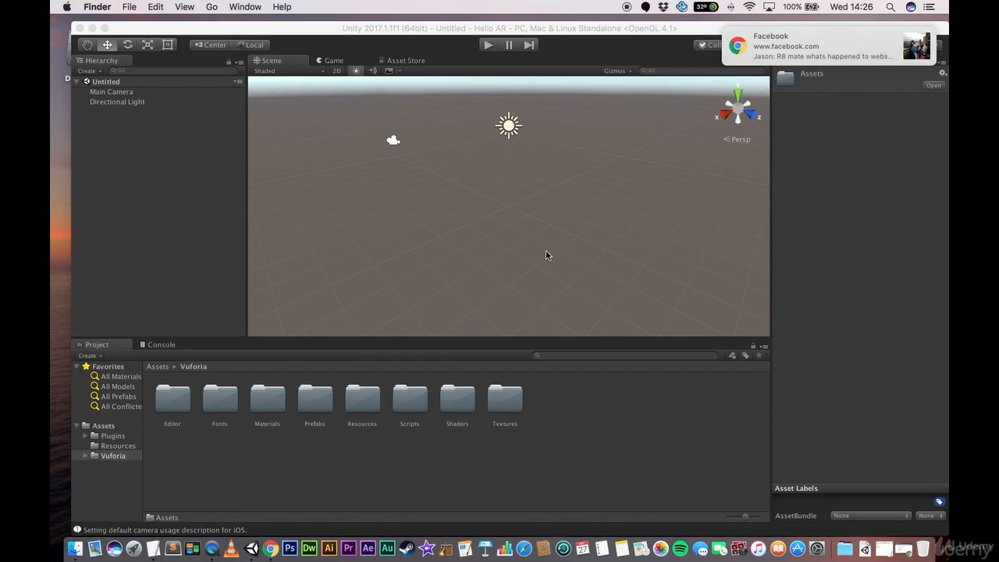
left_click(908, 36)
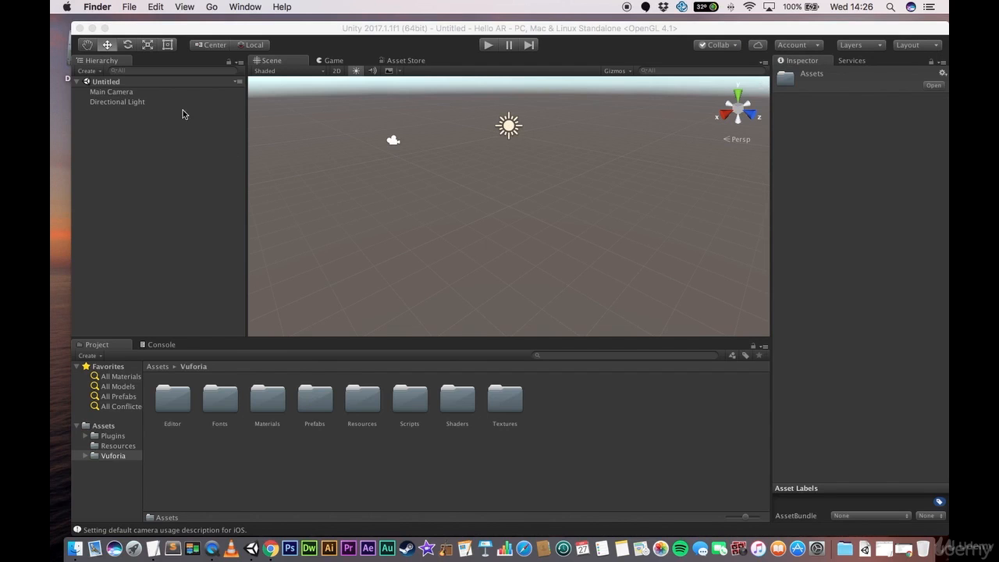
left_click(194, 172)
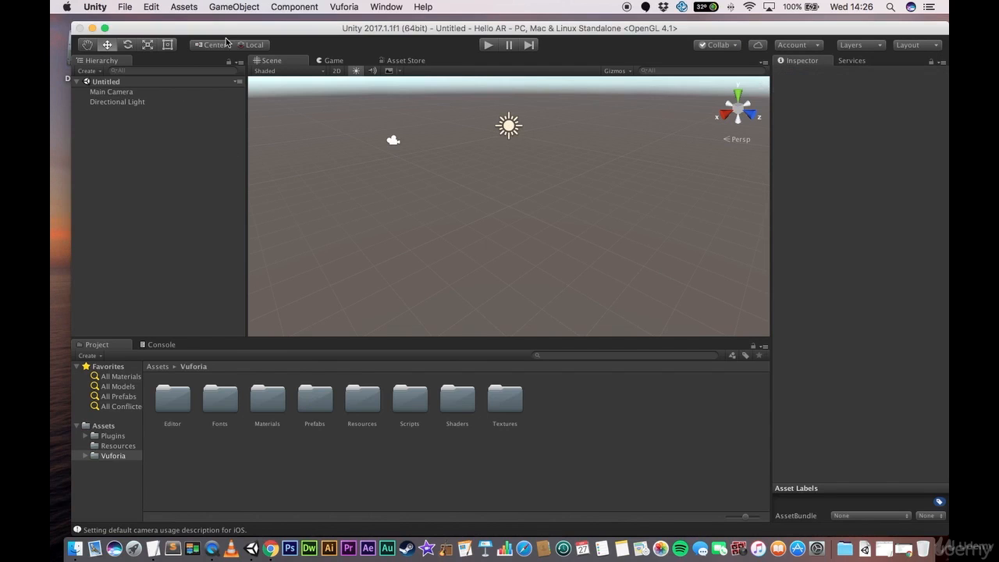
- Add a 3D cube to the scene and delete it again
left_click(232, 7)
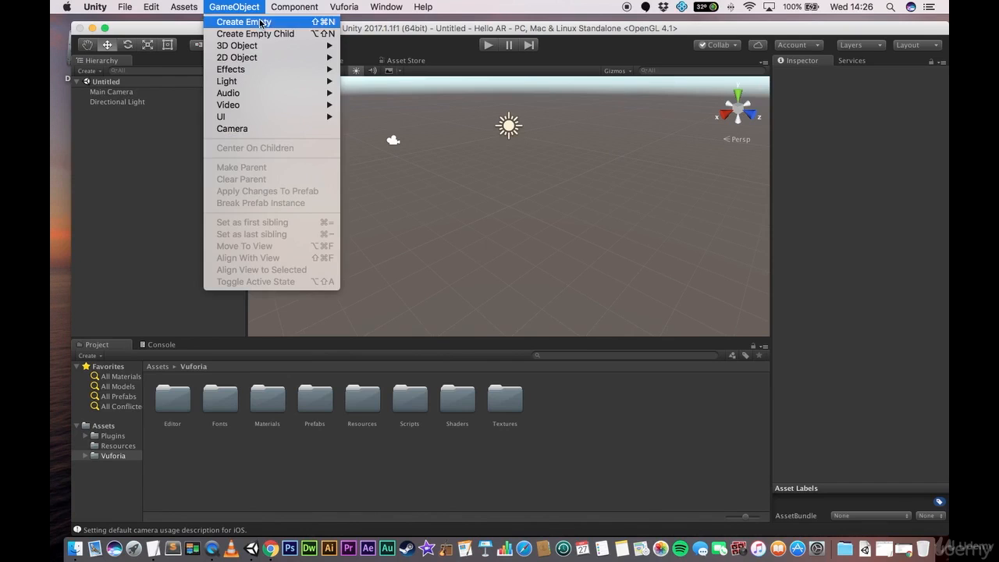
mouse_move(266, 46)
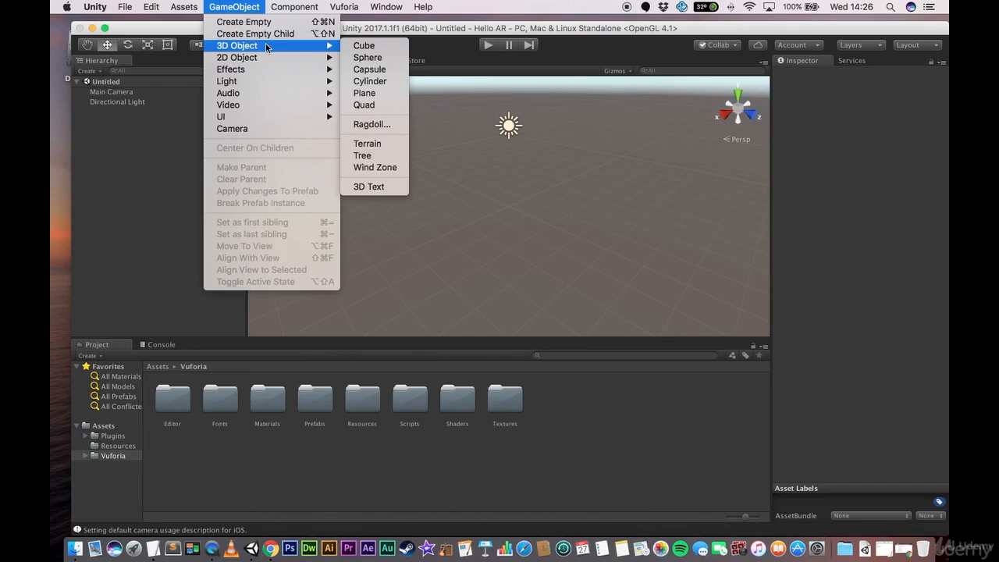
left_click(381, 46)
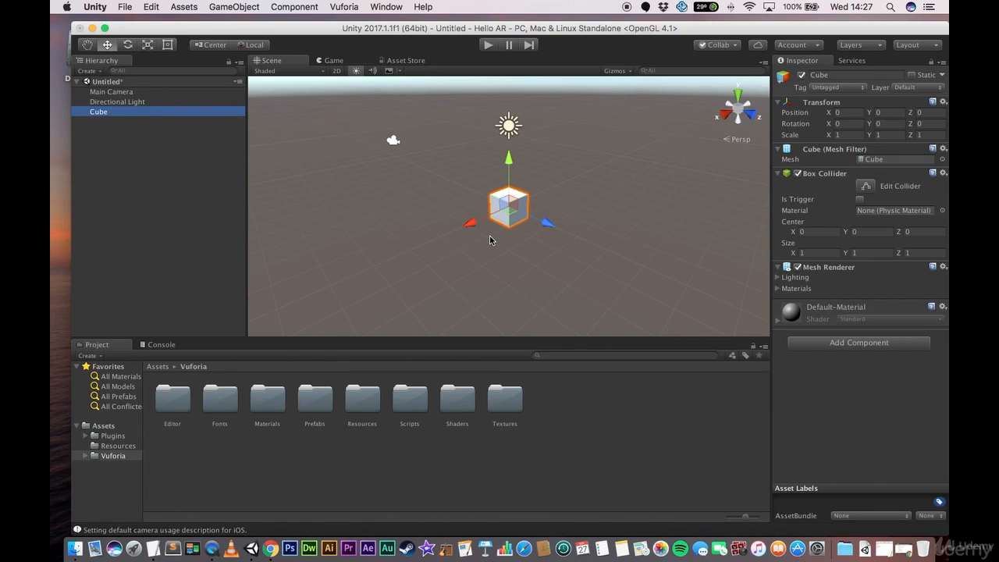
right_click(94, 112)
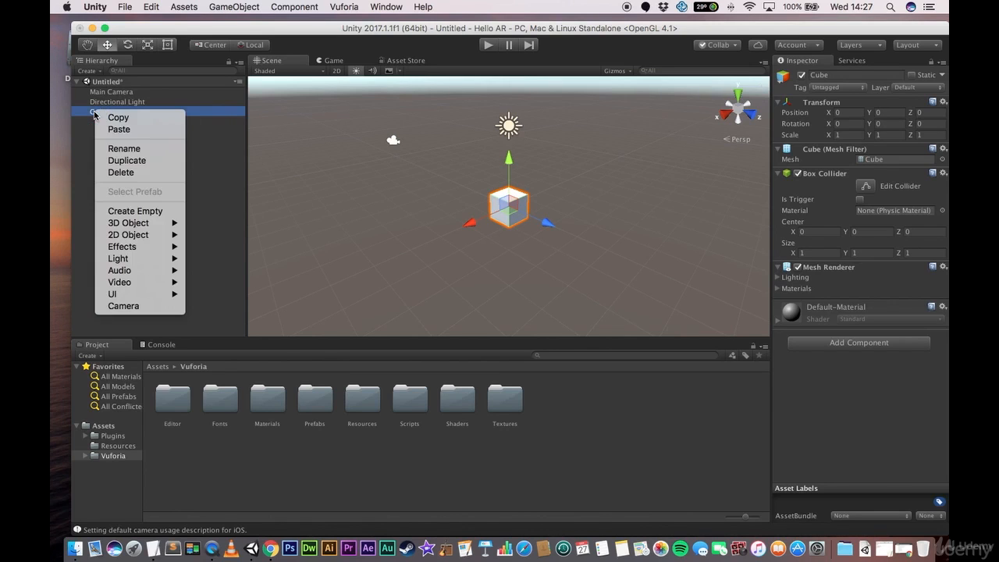
left_click(131, 172)
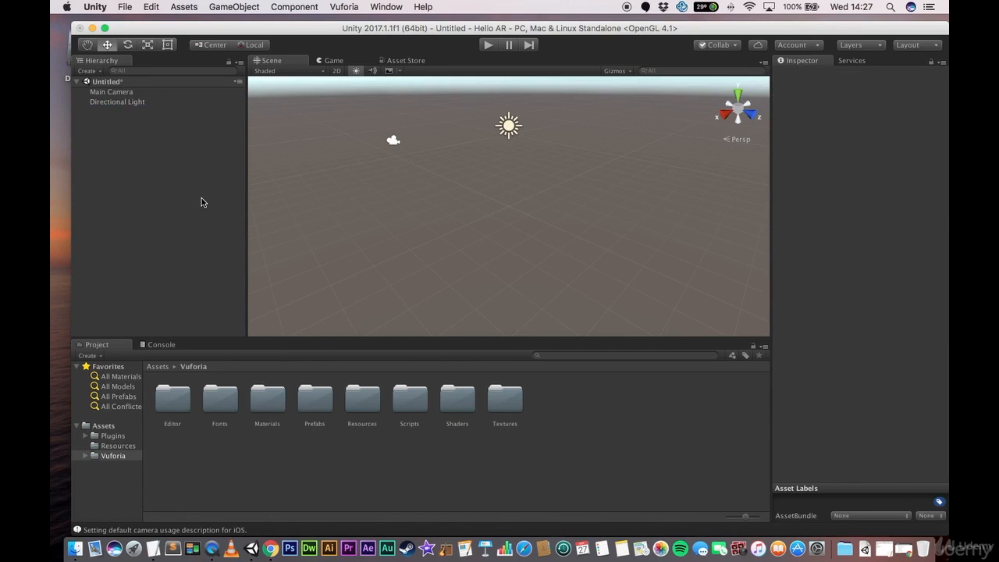
- Open the Vuforia Prefabs folder and inspect the components of the ARCamera and ImageTarget prefabs
double_click(316, 401)
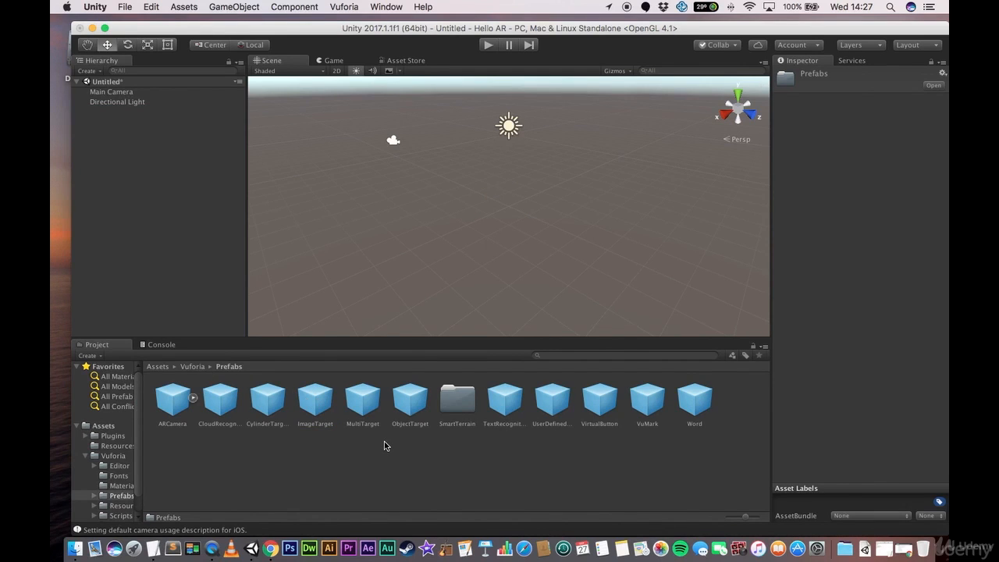
left_click(169, 404)
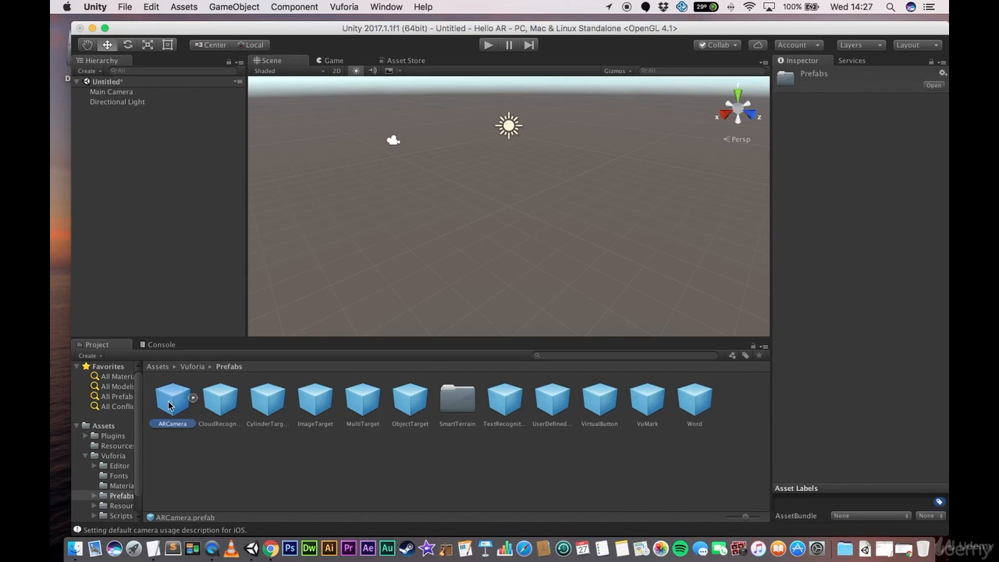
left_click(310, 405)
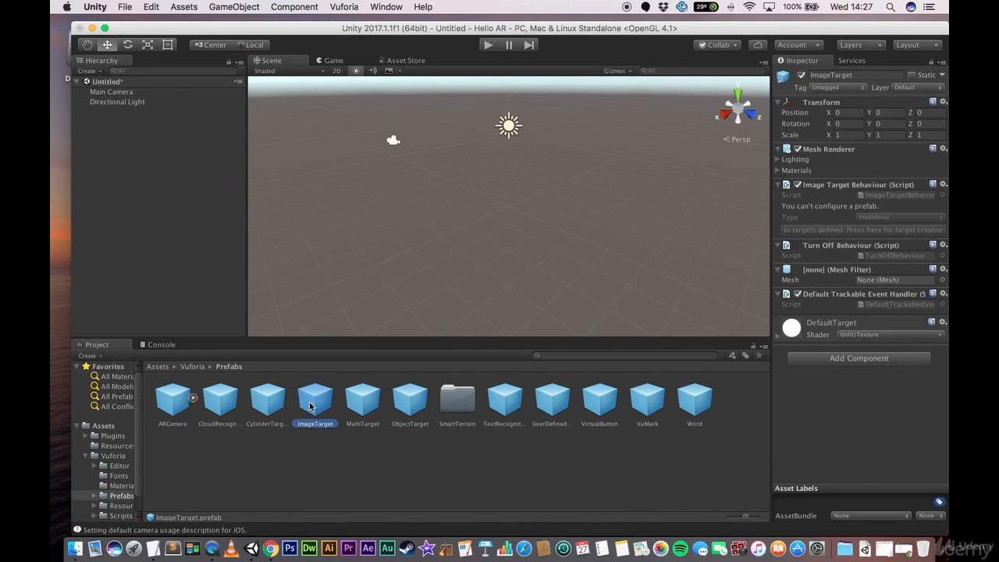
left_click(174, 402)
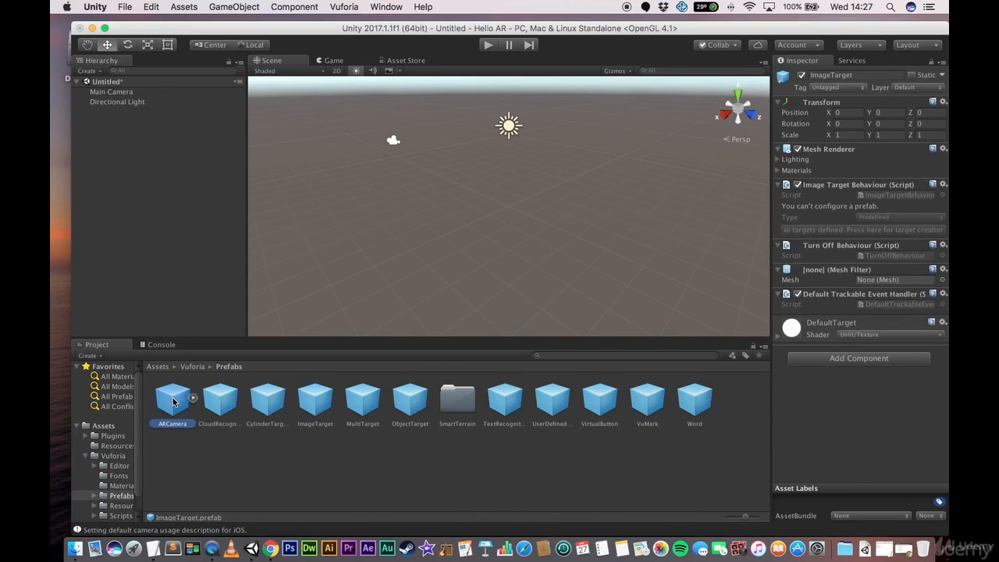
- Delete the Main Camera from the scene
left_click(110, 92)
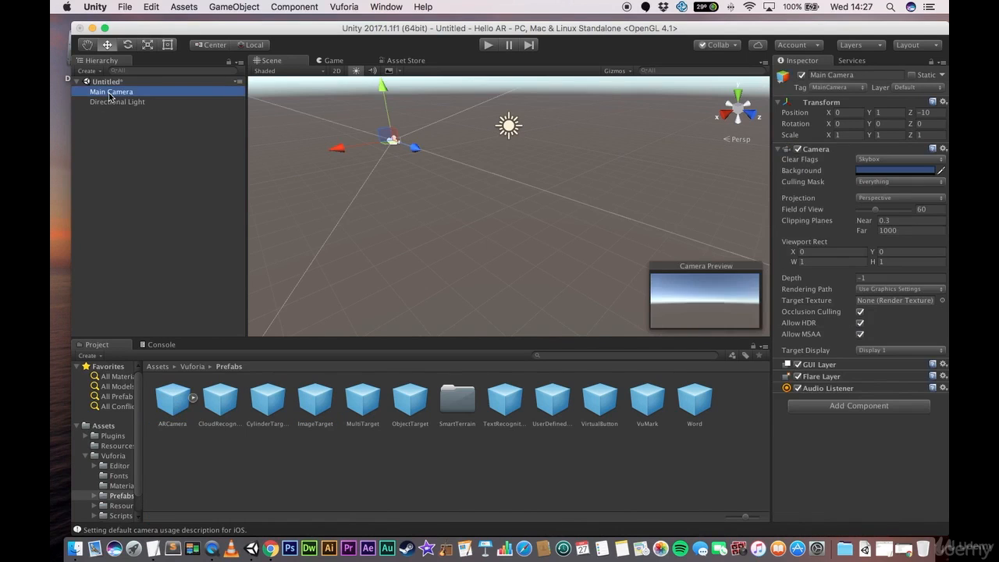
right_click(110, 96)
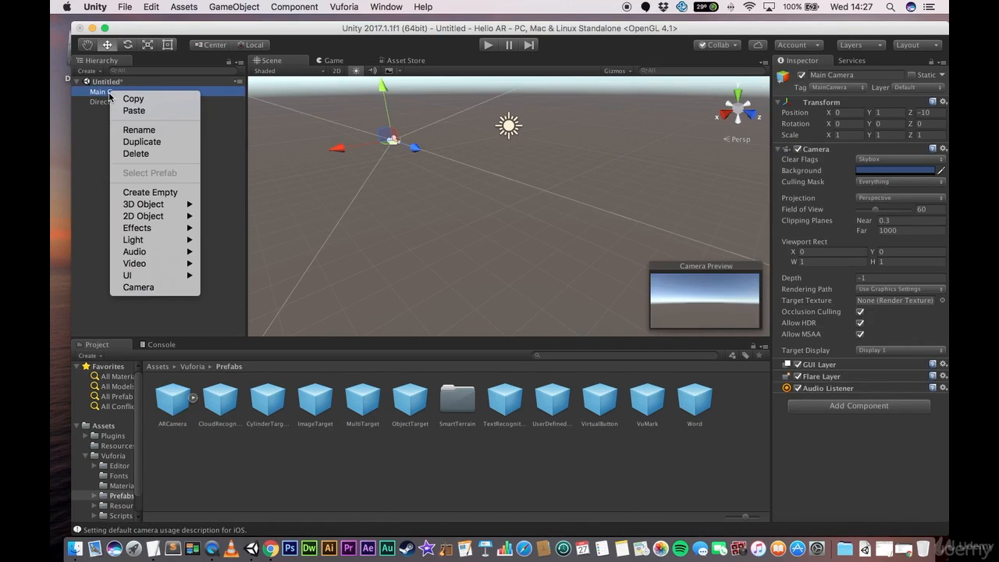
left_click(137, 153)
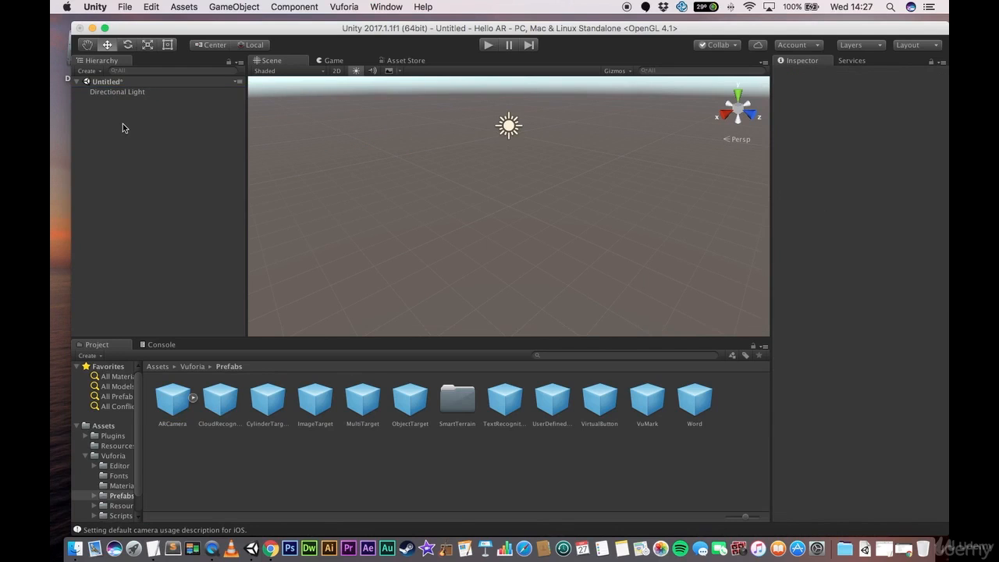
- Add the ARCamera prefab to the scene hierarchy above the Directional Light, then run the scene briefly and stop it
left_click(174, 399)
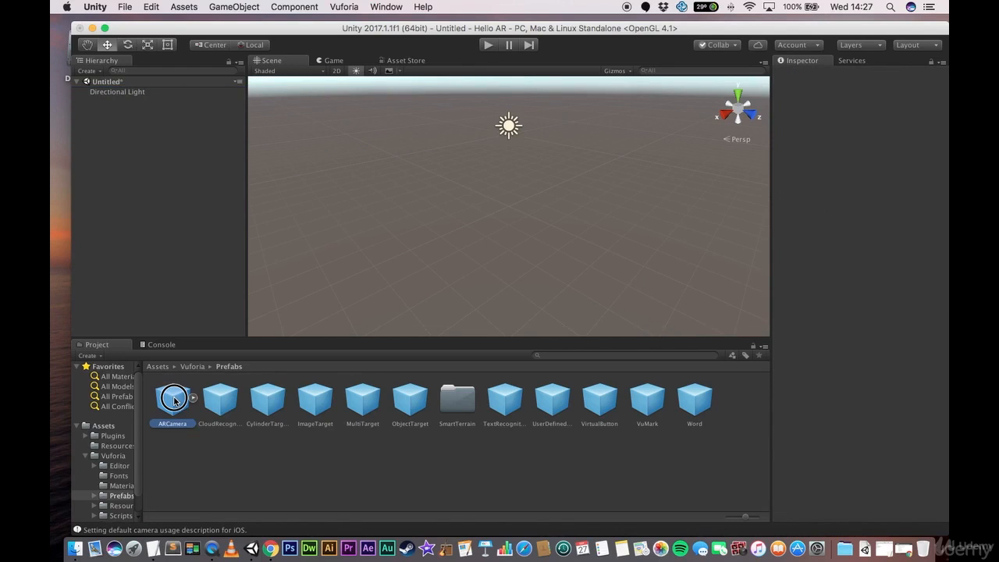
left_click_drag(174, 399, 96, 88)
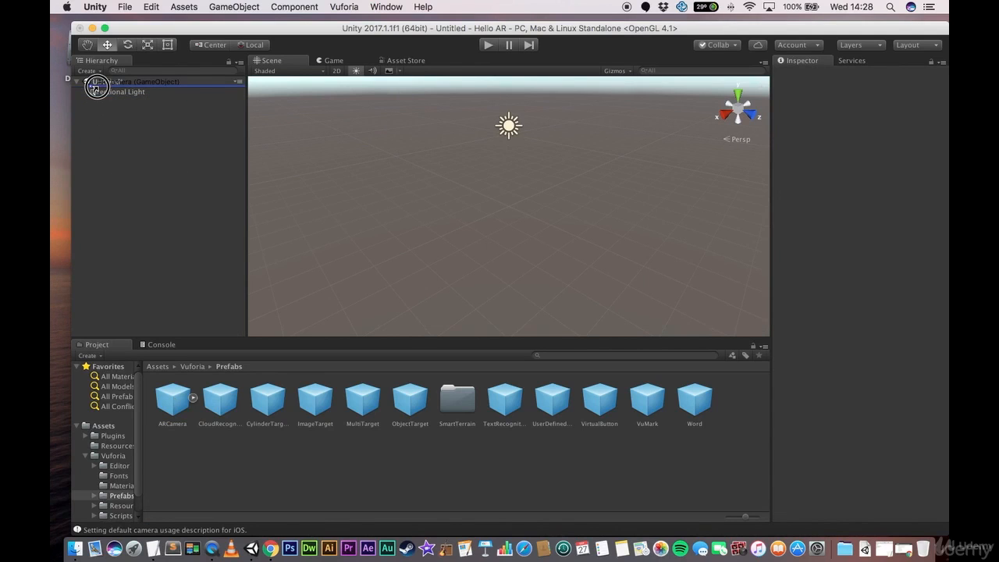
left_click_drag(95, 86, 97, 89)
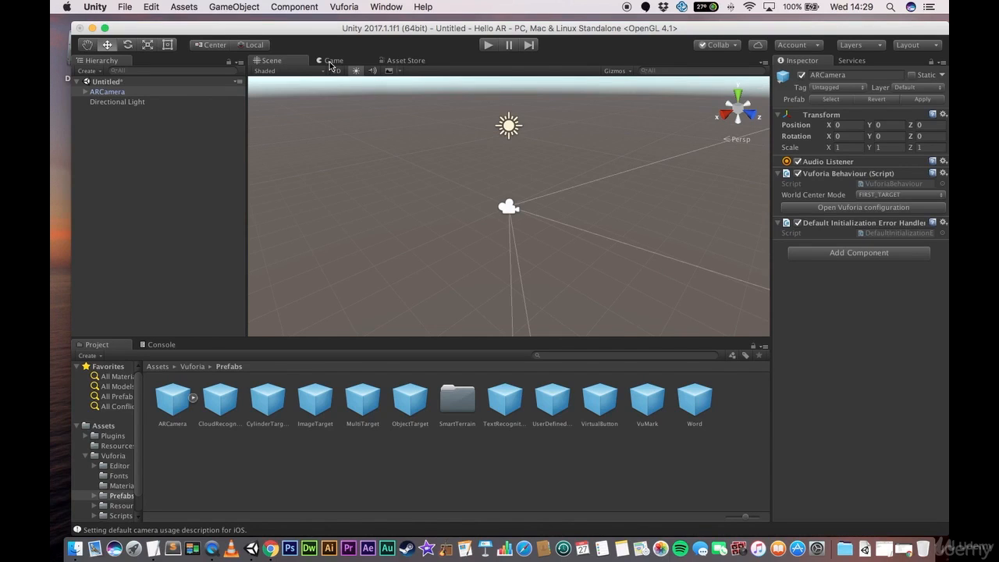
left_click(488, 45)
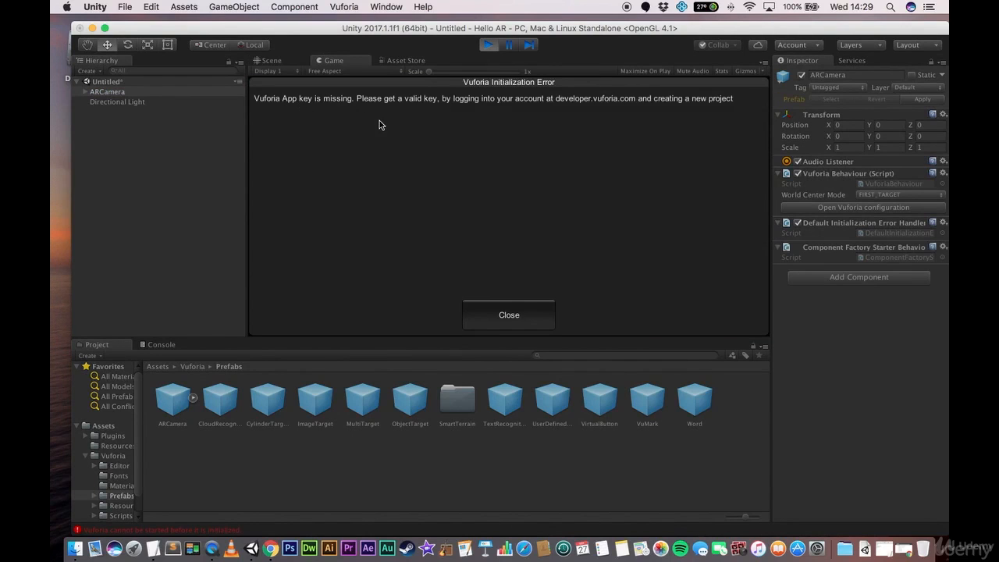
left_click(490, 46)
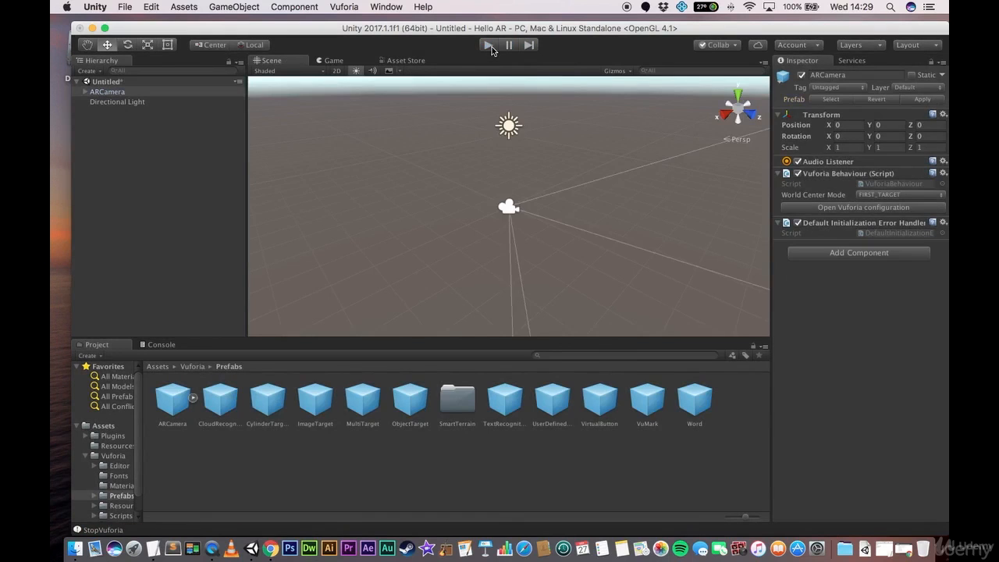
- Open the ARCamera's Vuforia configuration and paste the licence key into the App License Key field
left_click(121, 94)
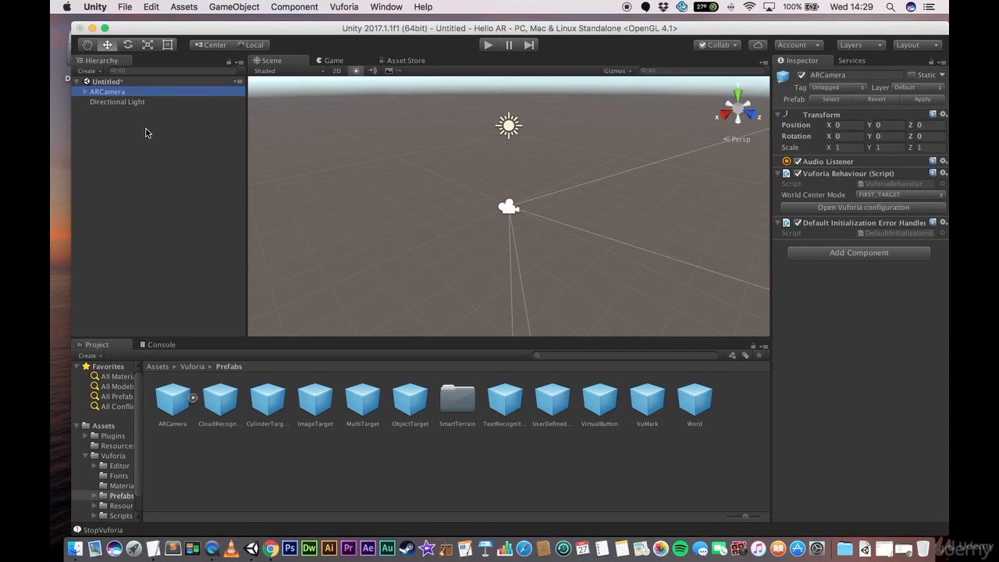
left_click(840, 207)
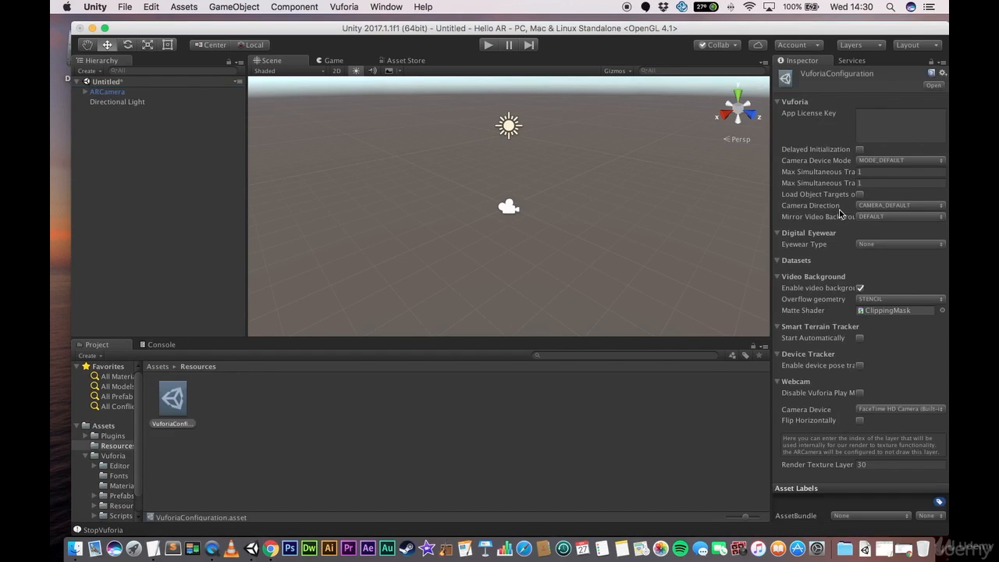
left_click(873, 125)
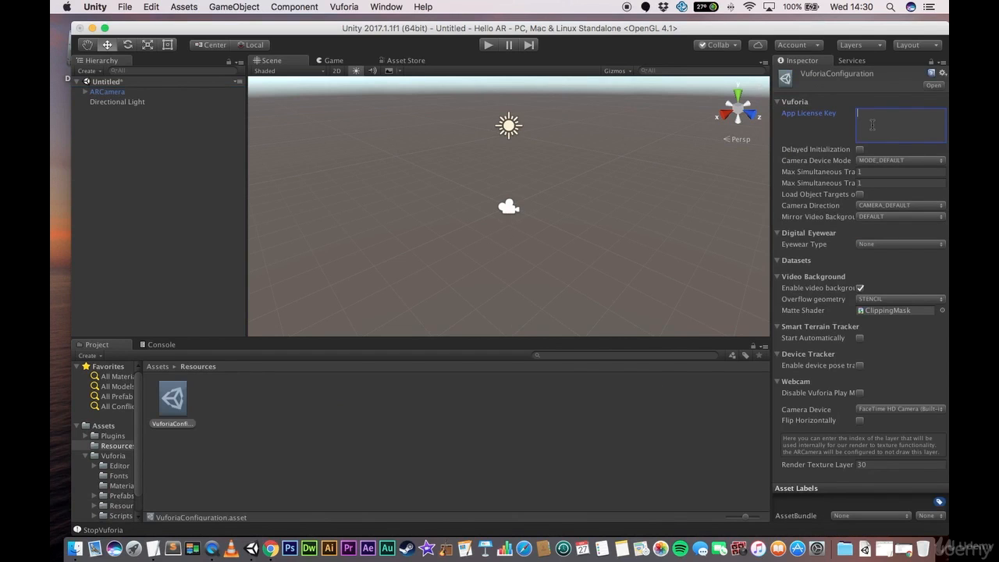
right_click(872, 125)
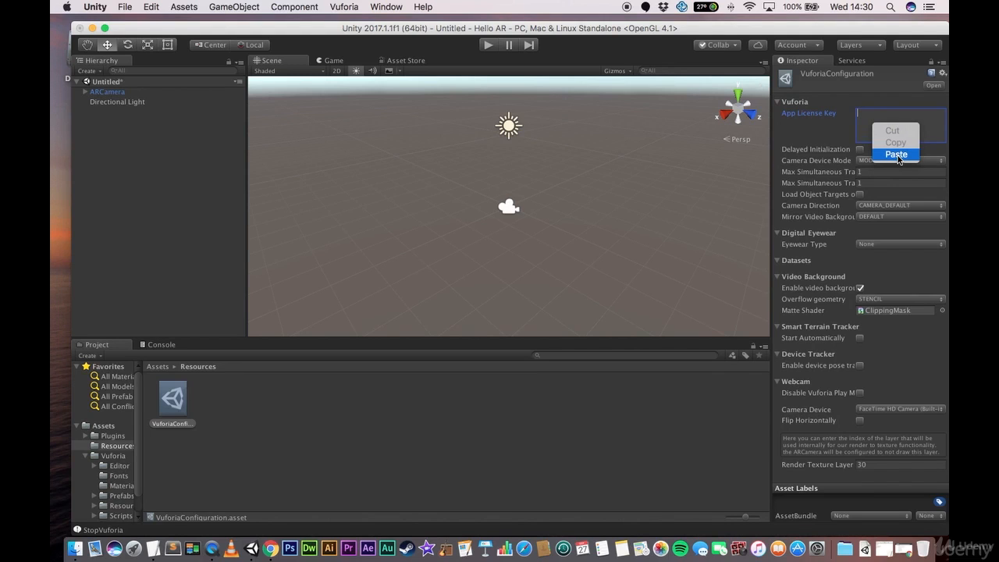
left_click(895, 155)
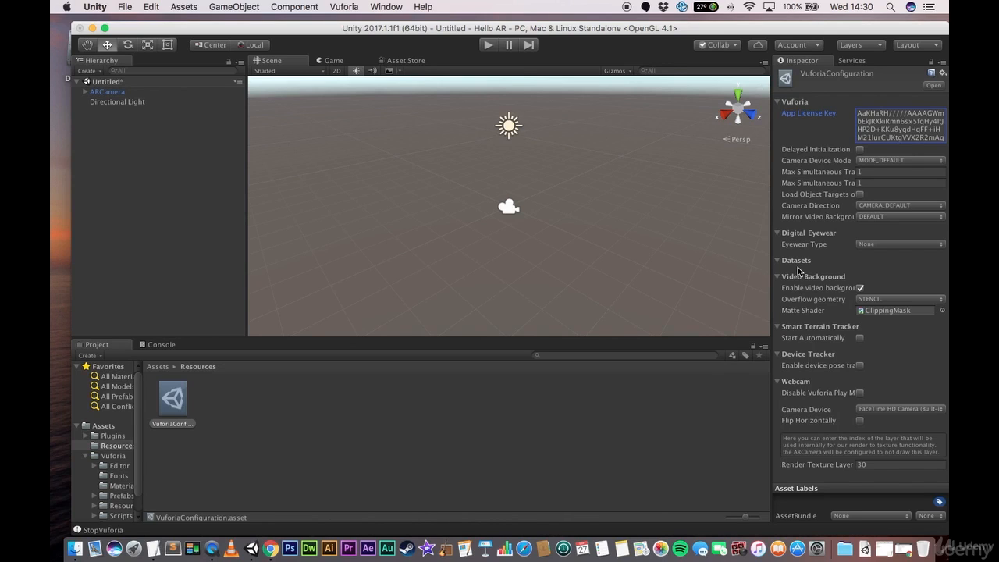
- Import all items of the custom package Ar_Game.unitypackage from Downloads into the Assets folder
left_click(156, 367)
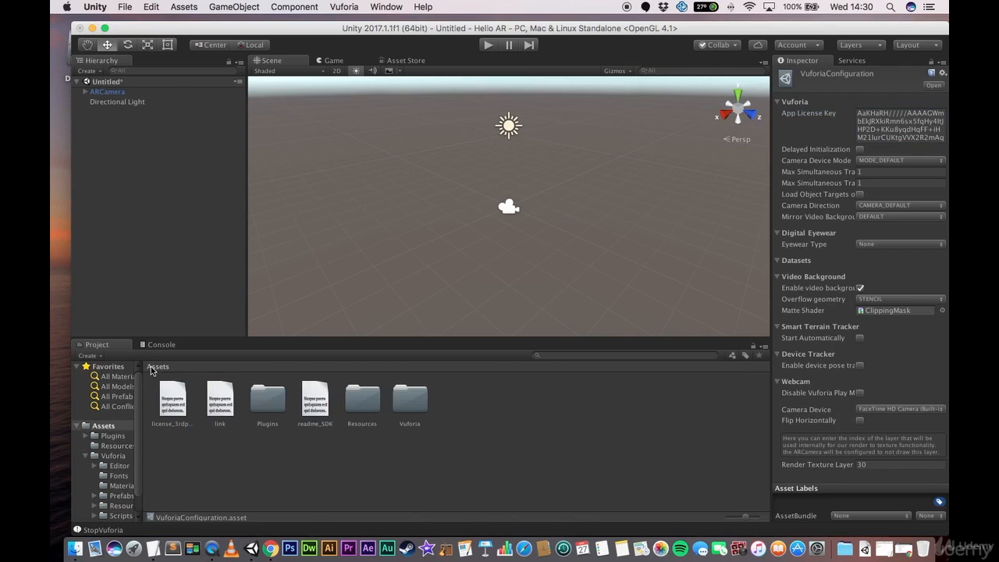
right_click(466, 445)
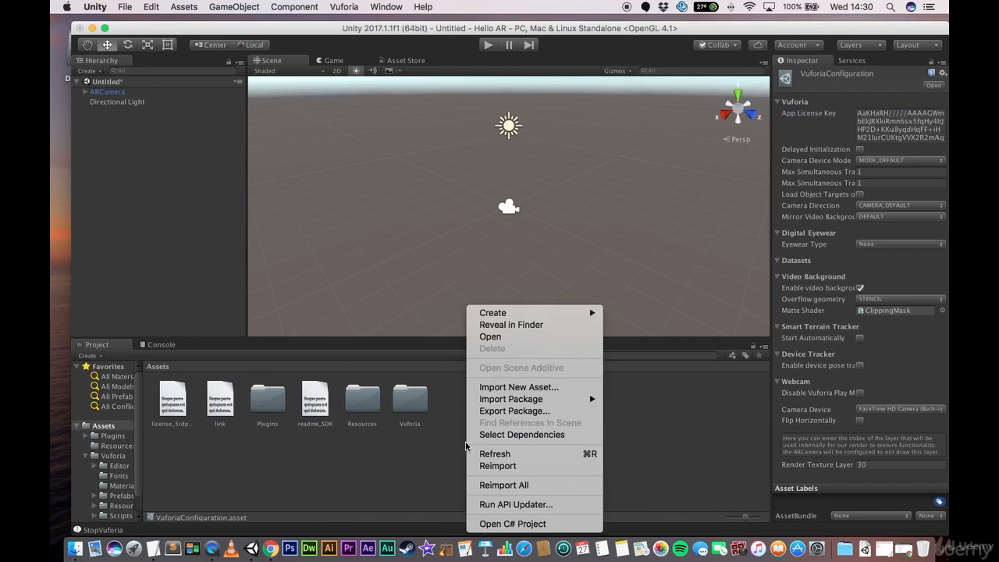
mouse_move(538, 400)
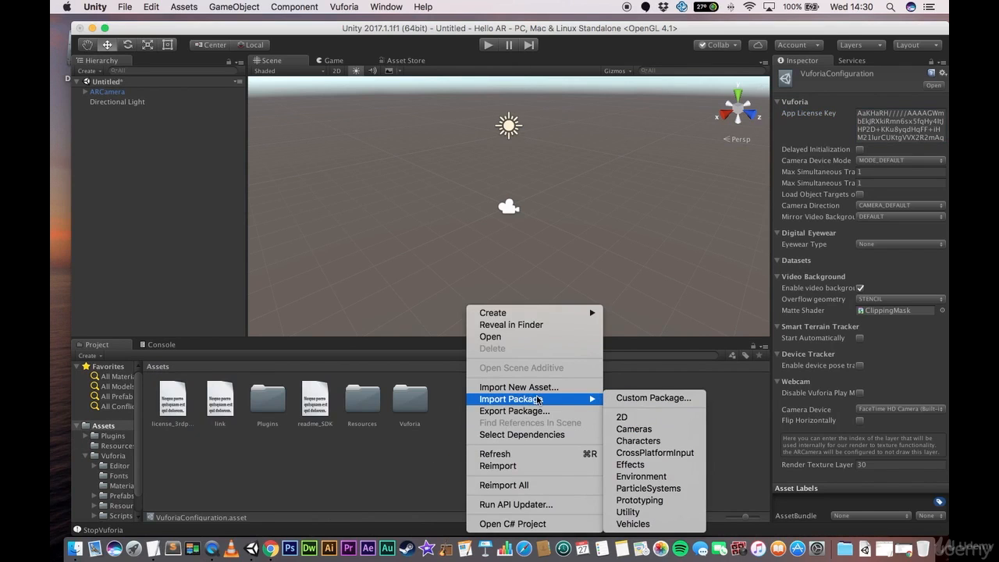
left_click(644, 398)
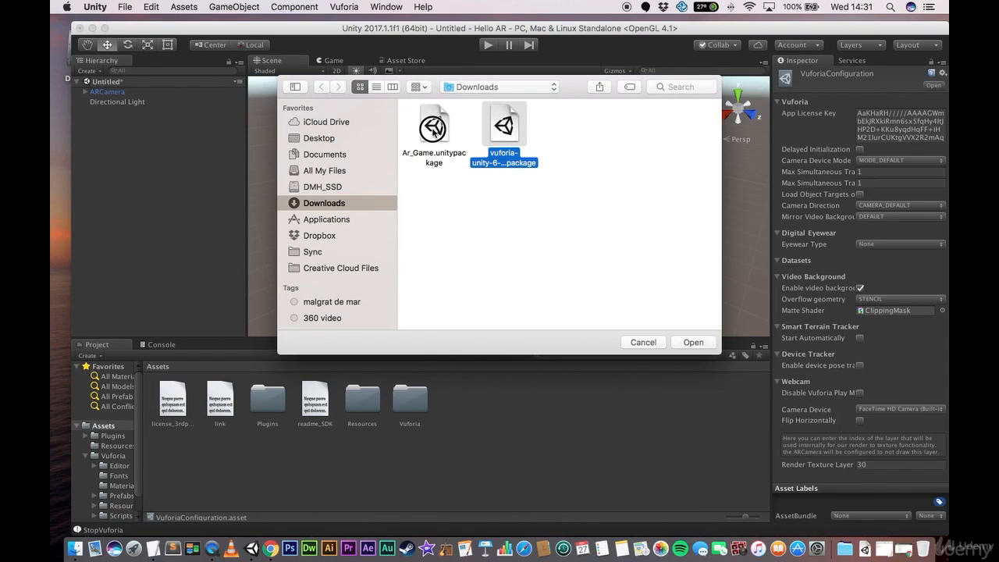
left_click(456, 222)
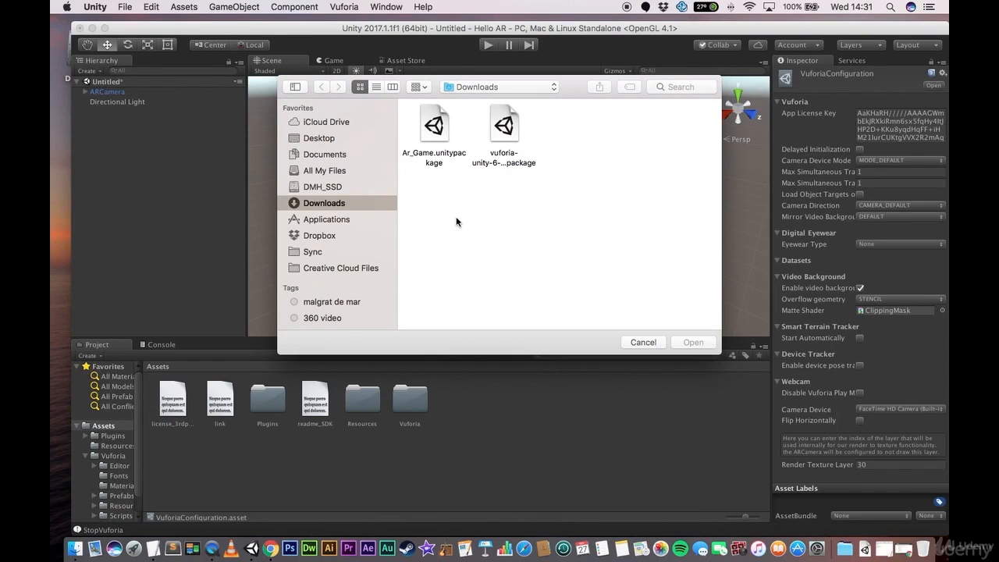
double_click(433, 127)
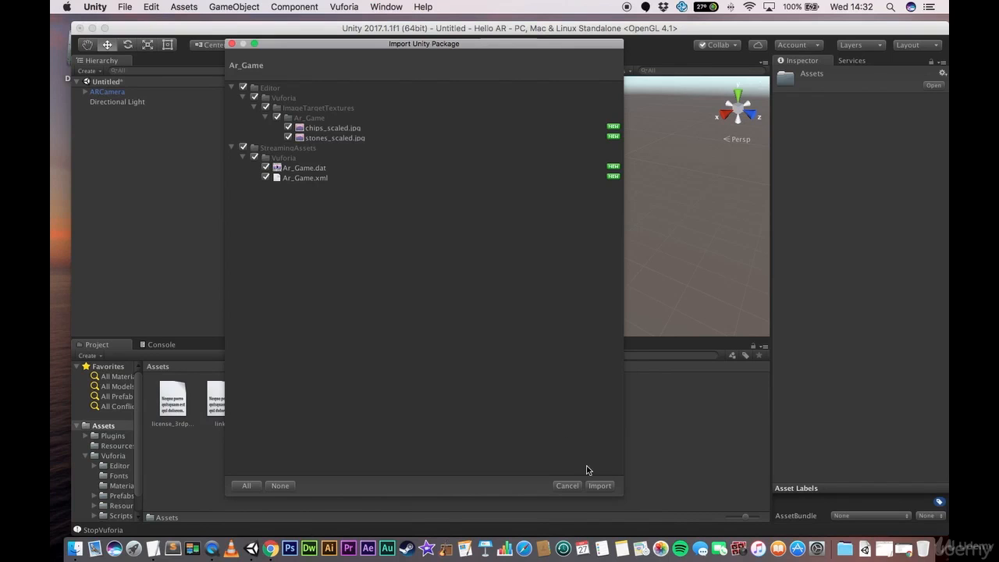
left_click(601, 487)
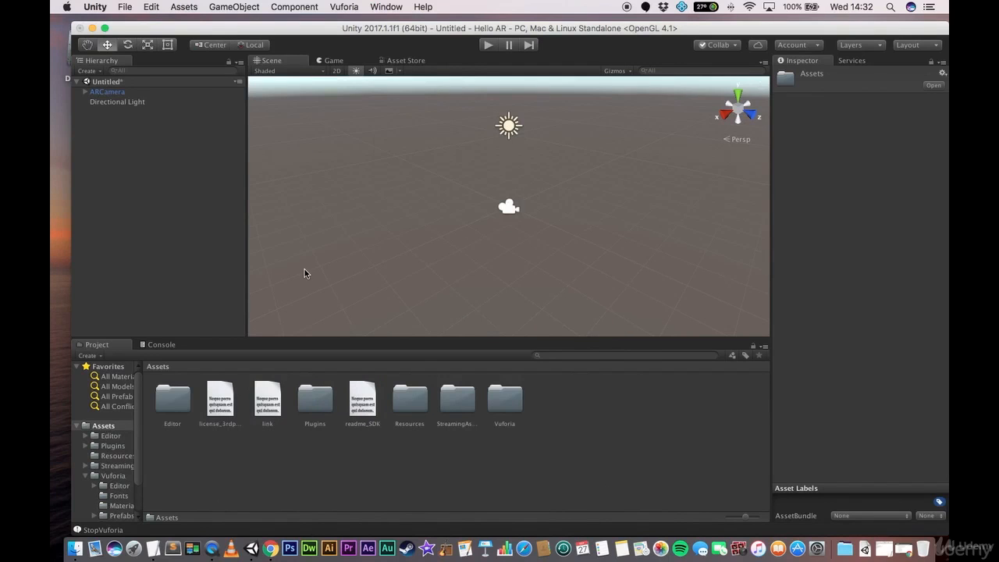
- Reopen the Vuforia configuration from the ARCamera in the scene
left_click(108, 92)
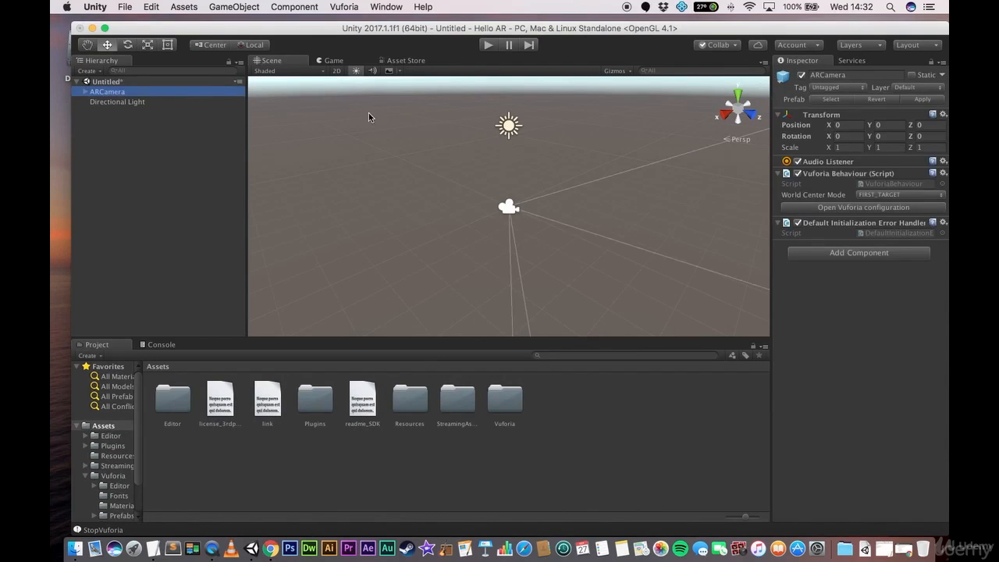
left_click(862, 208)
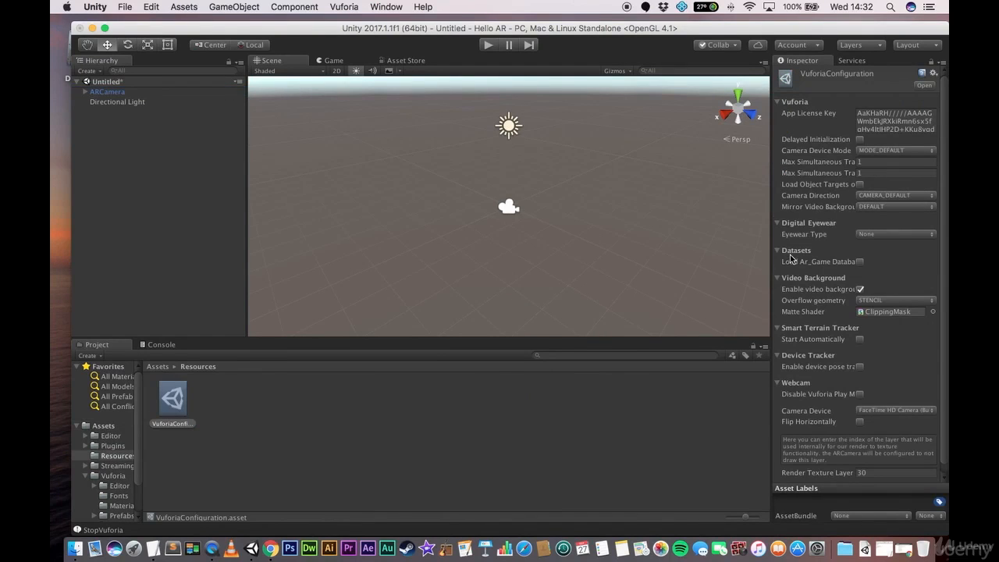